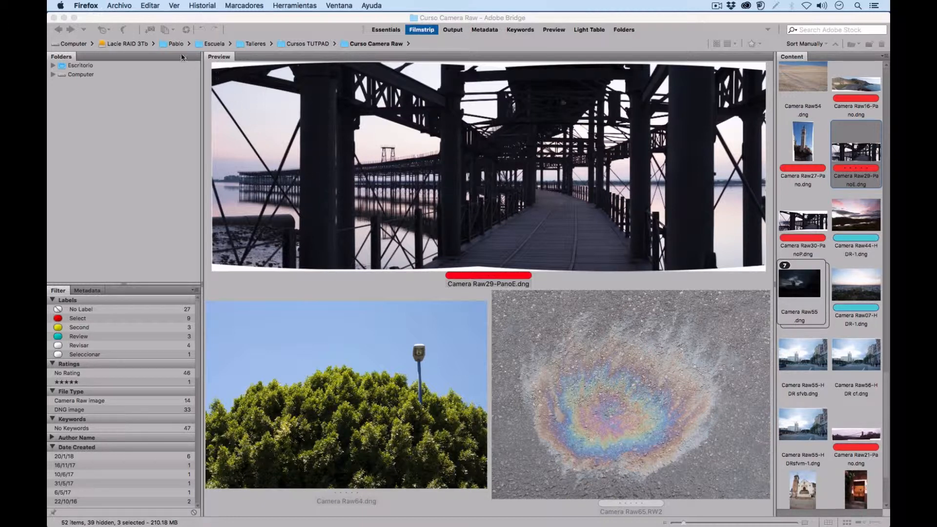
Step: Open the three selected photos in Camera Raw and display the tree photo, Camera Raw64.dng
click(562, 228)
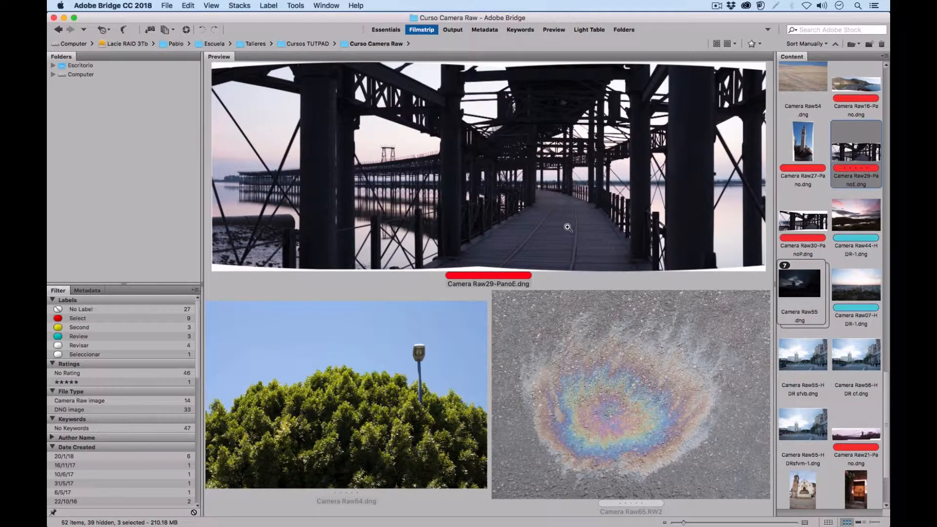
click(188, 30)
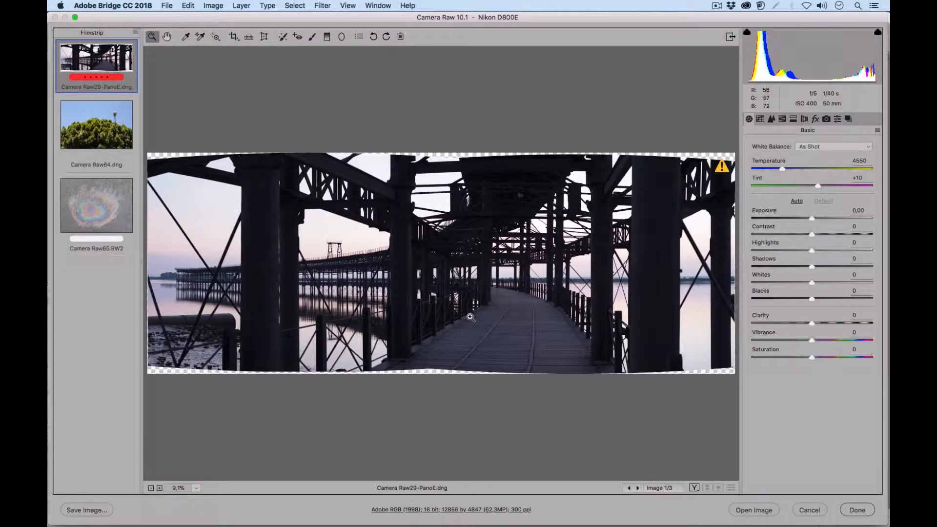
click(112, 129)
click(109, 191)
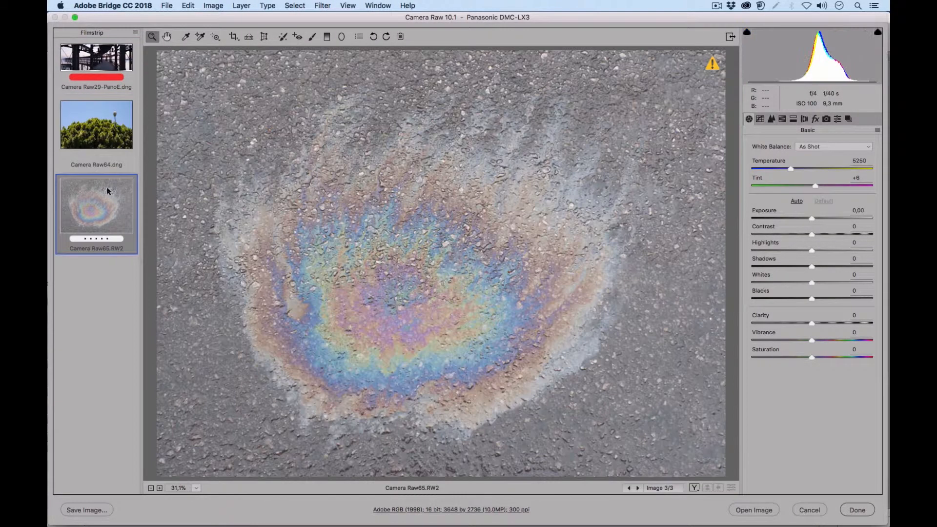
click(108, 142)
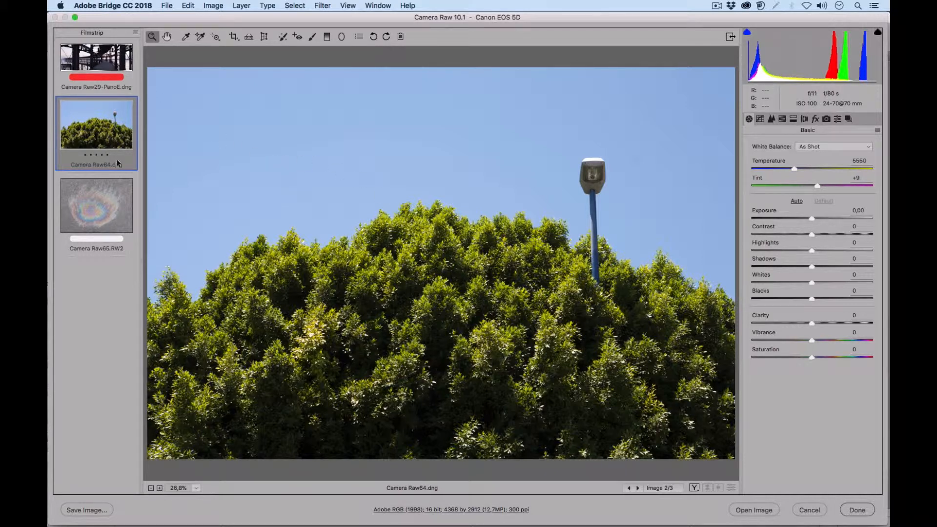
Step: Compare the asphalt stain photo, Camera Raw65.RW2, with the tree photo, finishing on the tree photo
click(120, 220)
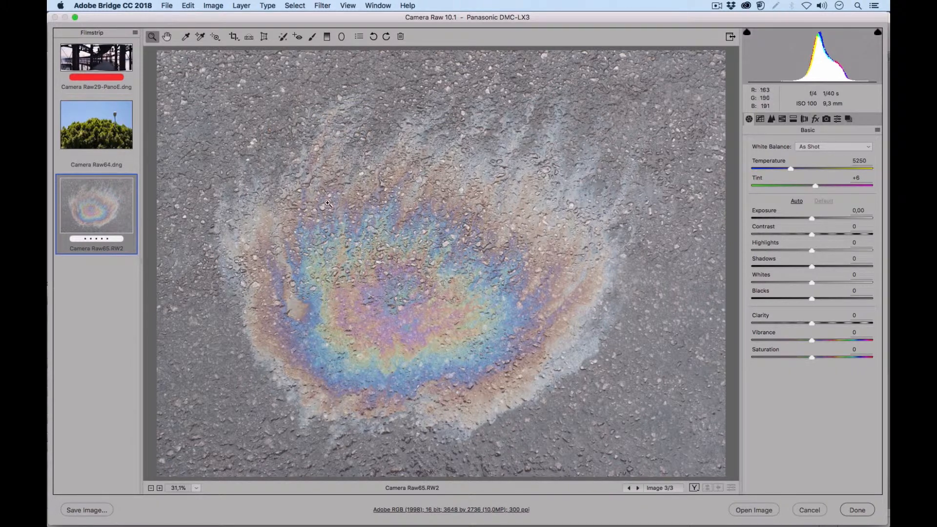
click(117, 136)
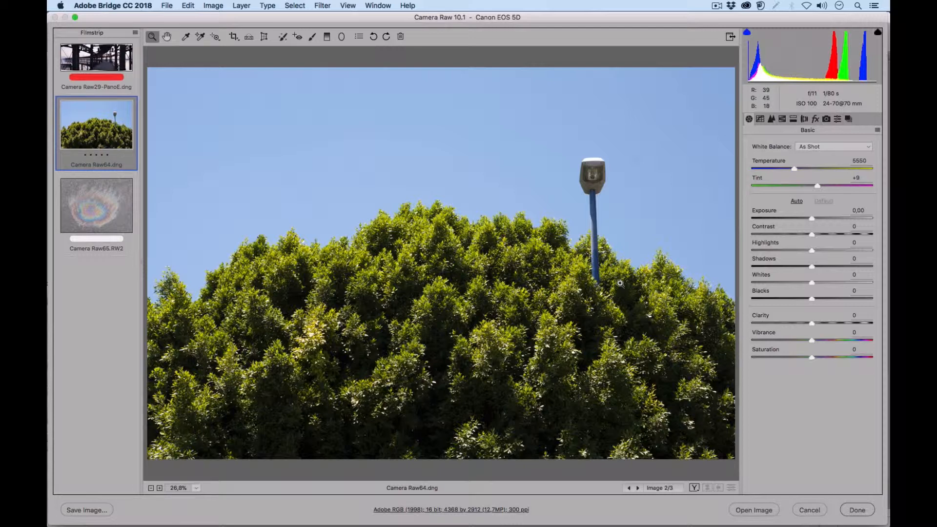
click(117, 200)
click(119, 135)
Step: Bring up the sharpening and noise reduction settings and examine the treetop against the sky at 100% zoom
click(776, 119)
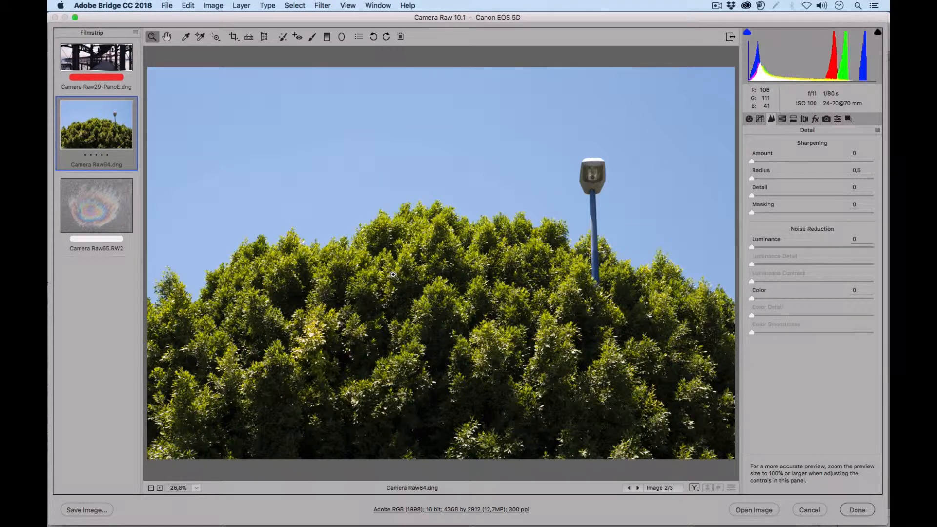
click(196, 489)
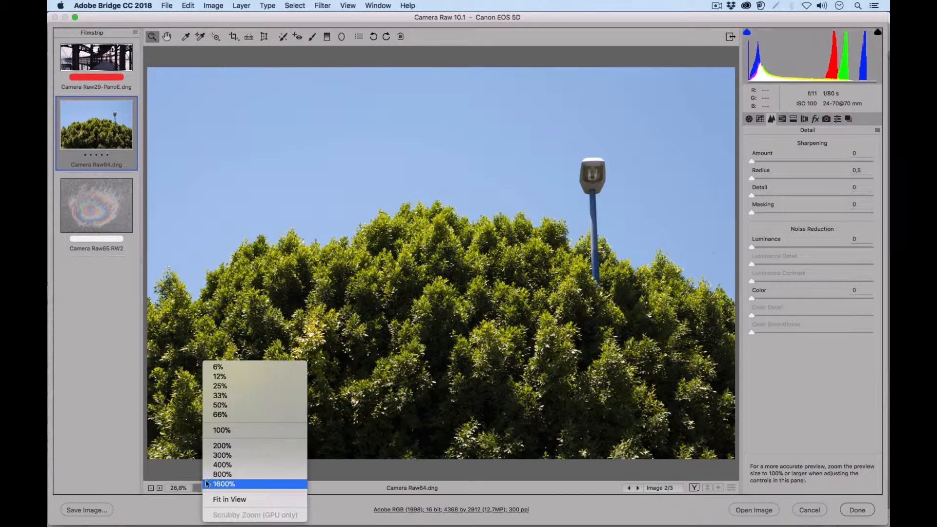
click(253, 432)
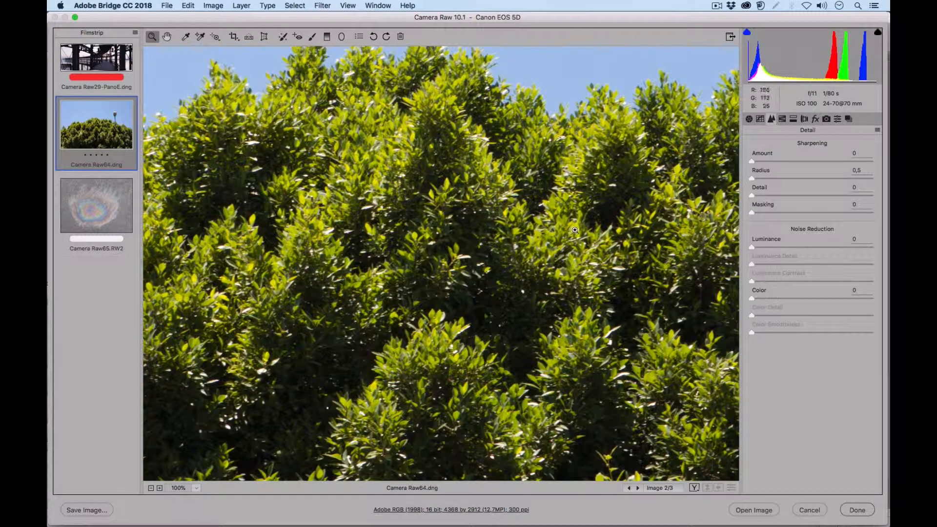
drag(607, 164, 588, 268)
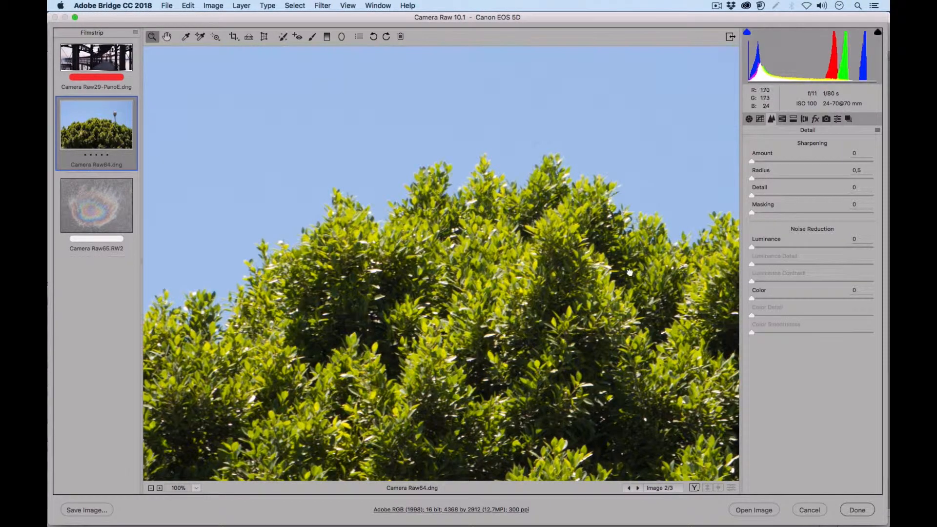
drag(634, 274, 403, 217)
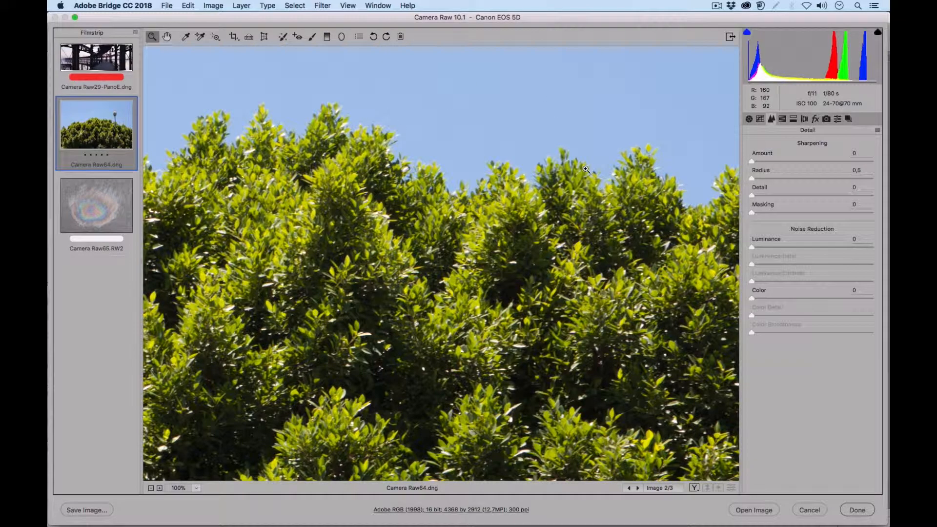
Step: Adjust the tree photo's basic settings to Shadows +33, Temperature 5100 and Vibrance +37
click(748, 119)
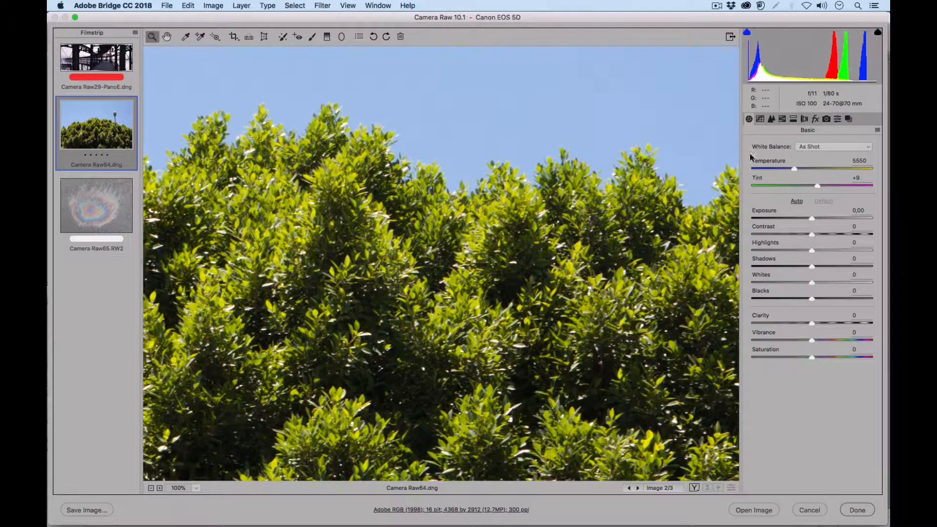
click(197, 487)
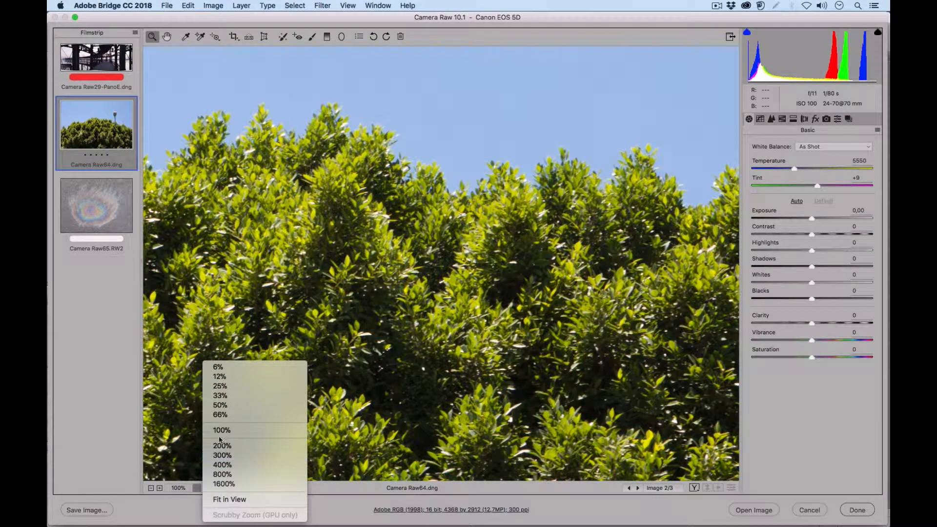
click(222, 500)
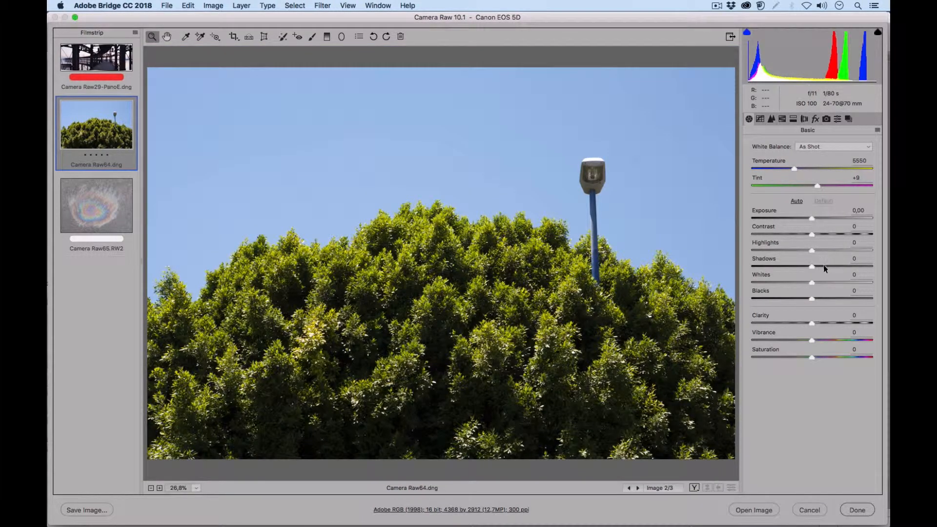
drag(824, 266, 832, 266)
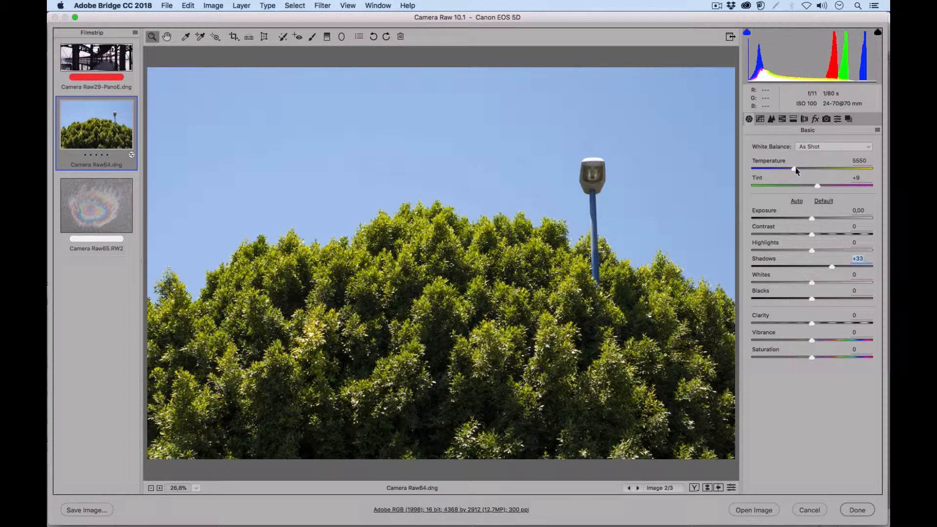
mouse_move(795, 169)
mouse_down()
mouse_move(804, 168)
mouse_move(783, 169)
mouse_up()
drag(811, 339, 834, 335)
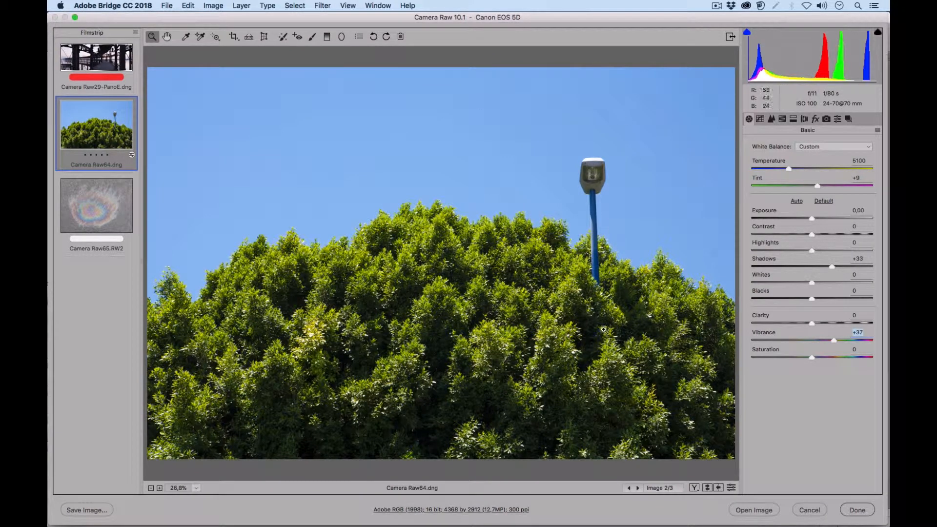
Step: Heal two spots in the sky near the lamp post and the photo's edge using Spot Removal at size 5
click(284, 37)
click(639, 155)
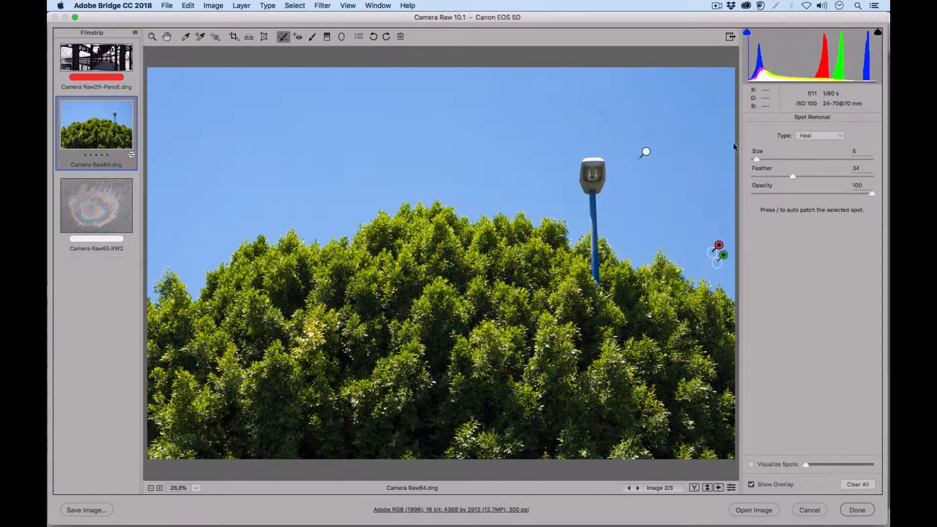
key(h)
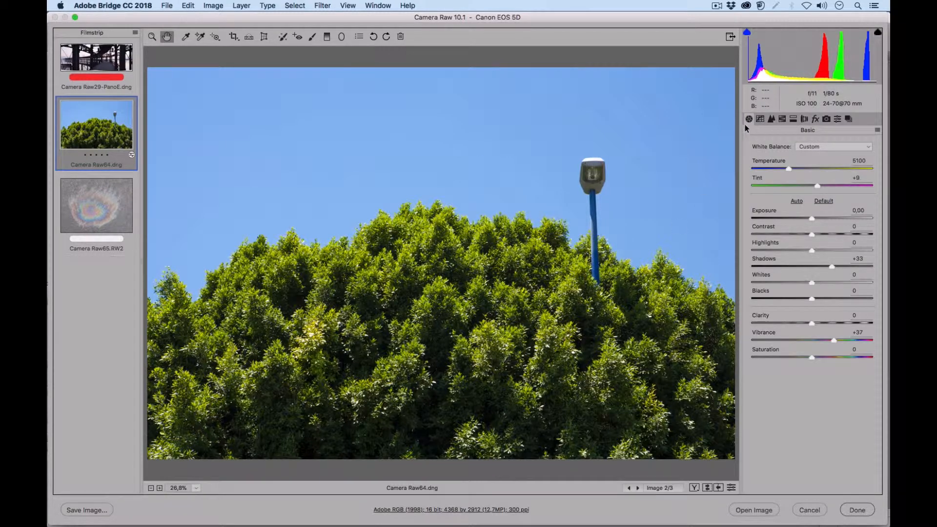
Step: Apply the Medium Contrast preset to the point tone curve
click(759, 119)
click(791, 144)
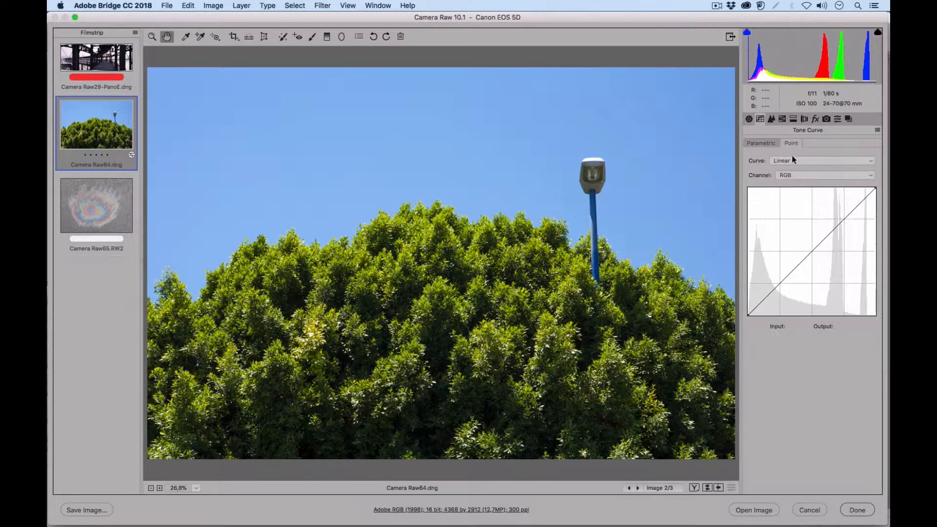
click(793, 161)
click(795, 167)
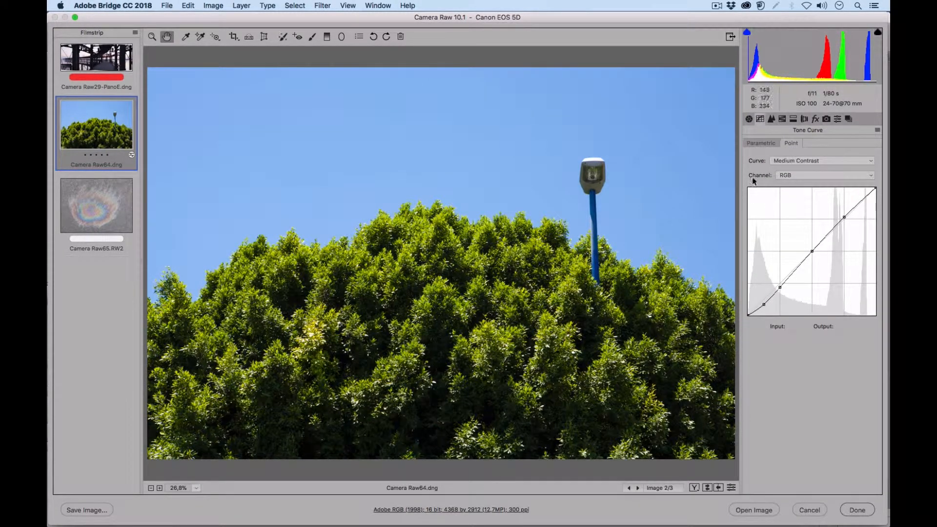
Step: Inspect the spot healing correction in the sky beside the lamp post, then return to the sharpening settings
key(super+alt+3)
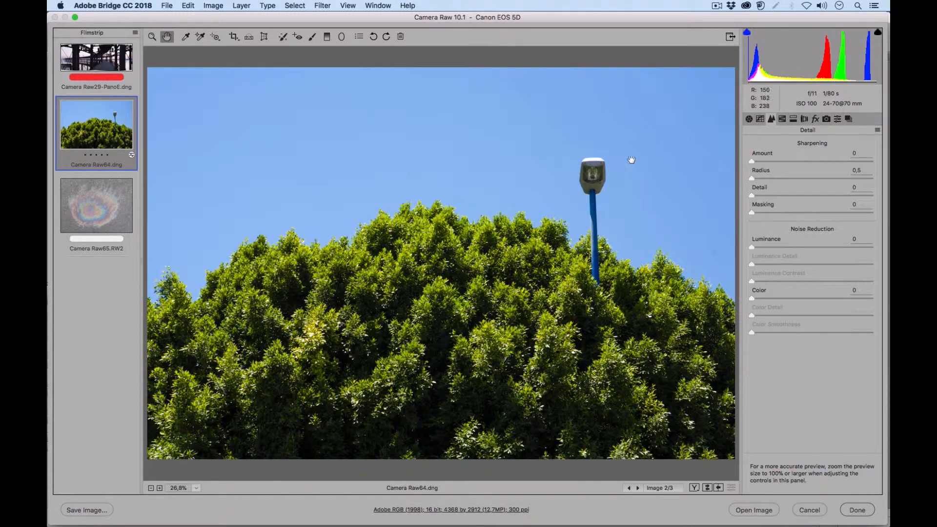
click(283, 36)
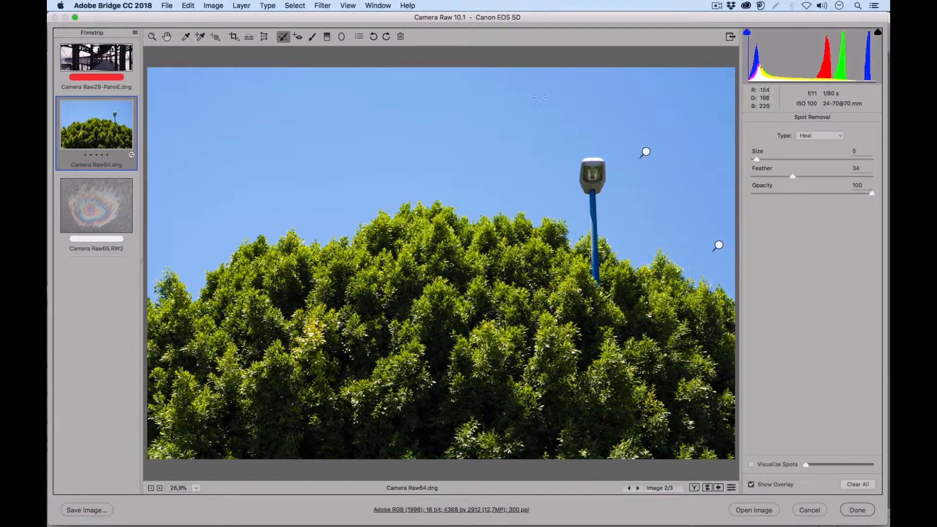
click(646, 152)
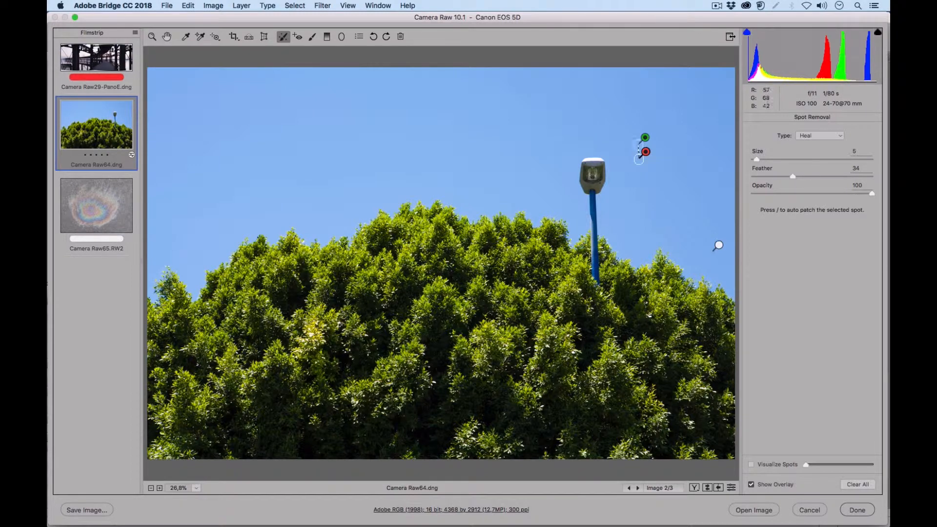
click(167, 37)
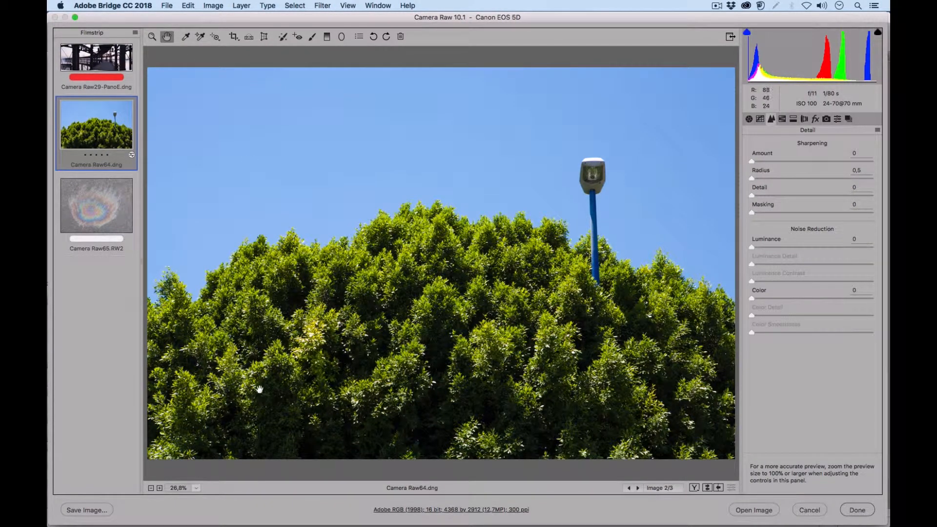
Step: Try a sharpening Amount of 108 on the tree photo while viewing the treetop at 100%
click(196, 488)
click(222, 431)
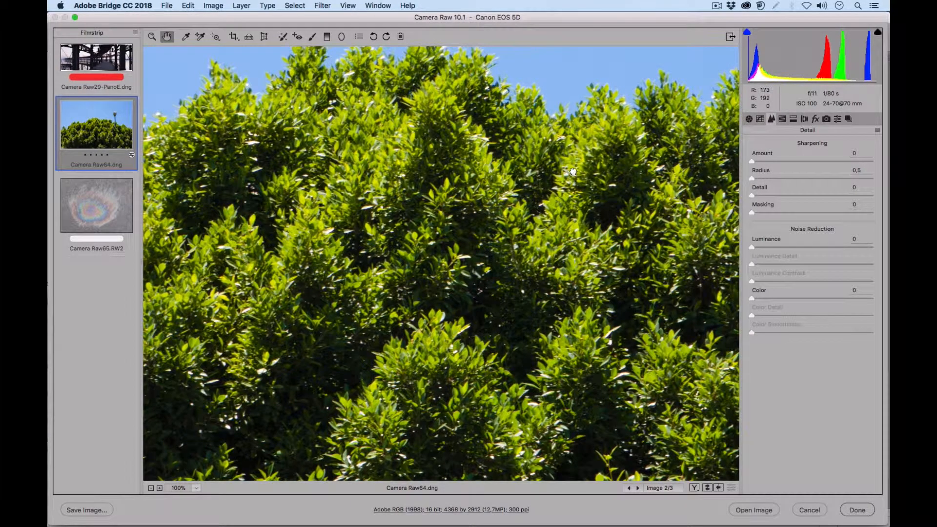
drag(574, 174, 394, 255)
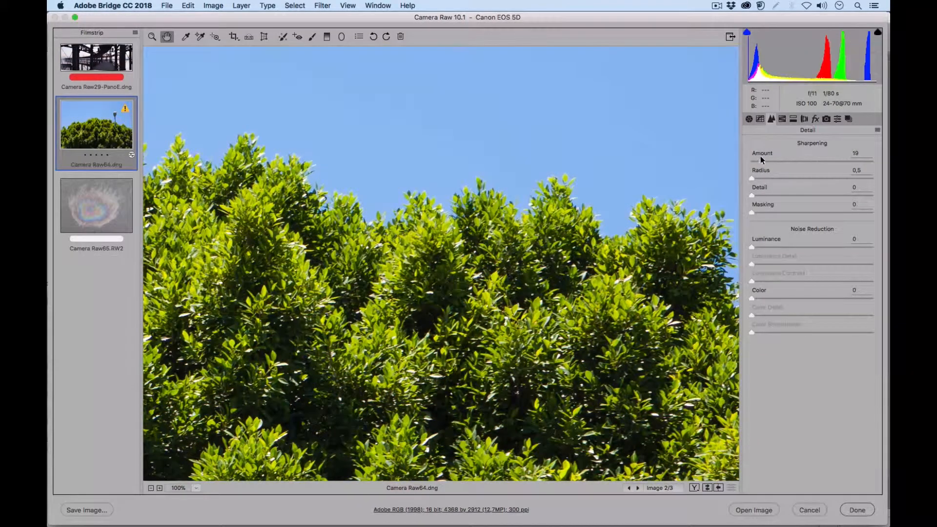
drag(845, 159, 776, 160)
click(836, 154)
Step: Compare the leaf edges at 300% zoom with the sharpening Amount at 0 and then at 131
click(197, 488)
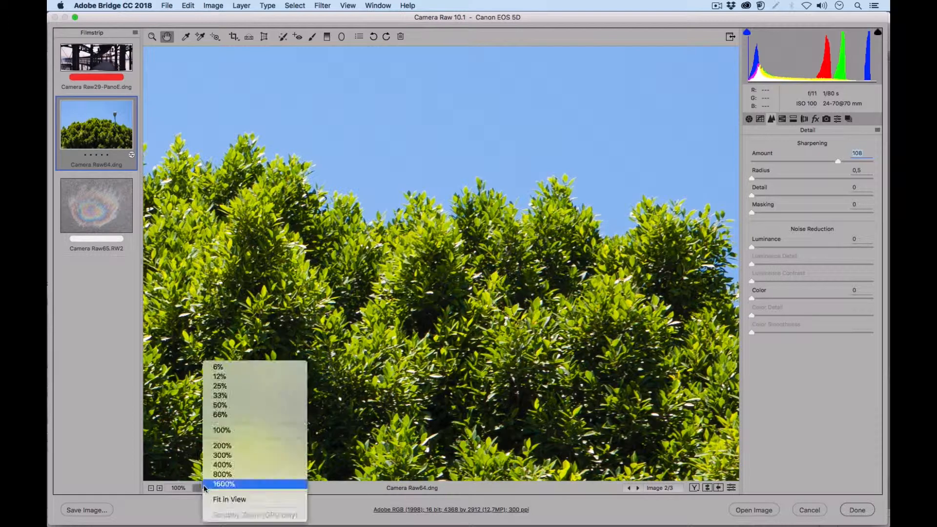
click(229, 453)
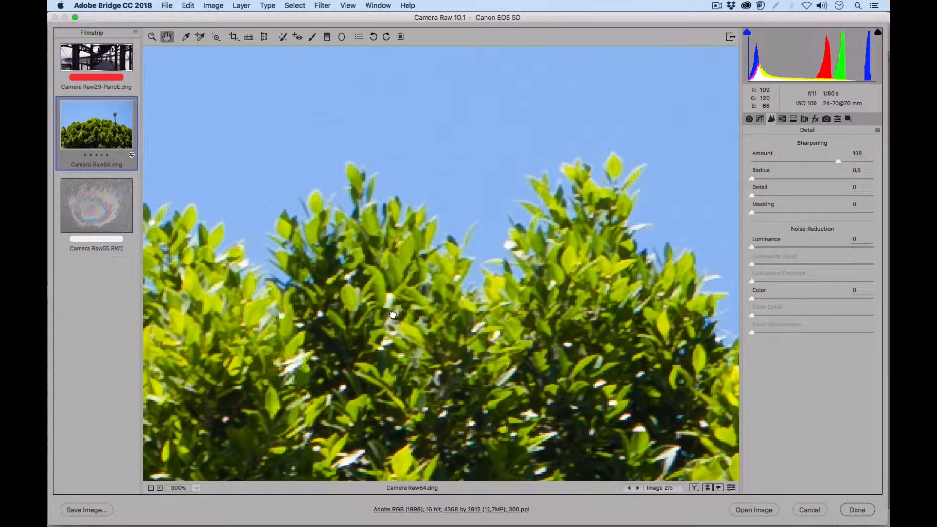
drag(397, 304, 413, 288)
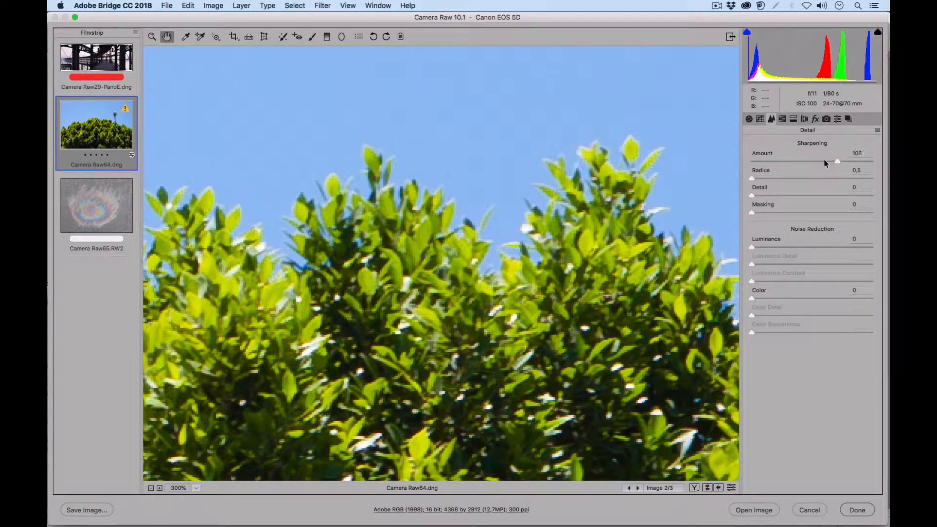
drag(828, 160, 741, 163)
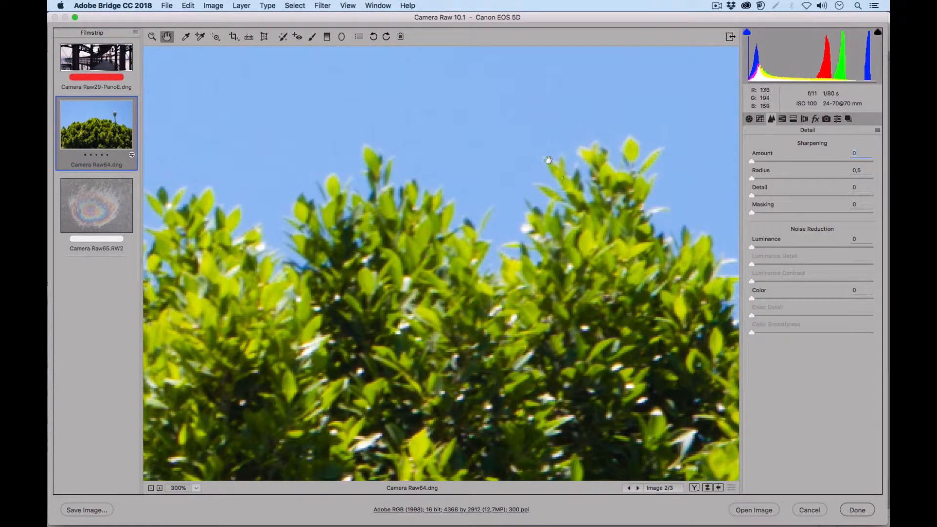
drag(751, 159, 857, 160)
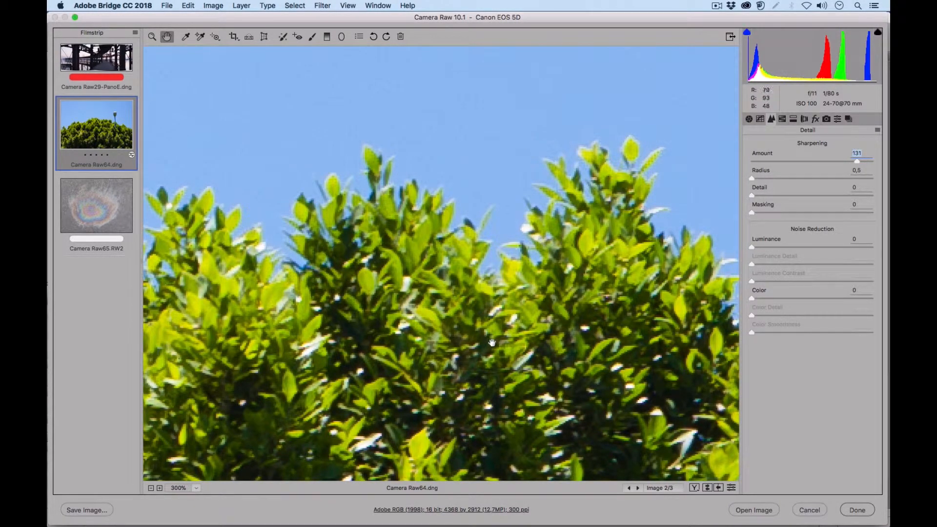
Step: Examine the leaf edges against the sky at 1600% zoom and bring the sharpening Amount down to 0
click(196, 488)
click(222, 484)
drag(464, 149, 603, 364)
drag(475, 188, 683, 411)
drag(483, 245, 611, 301)
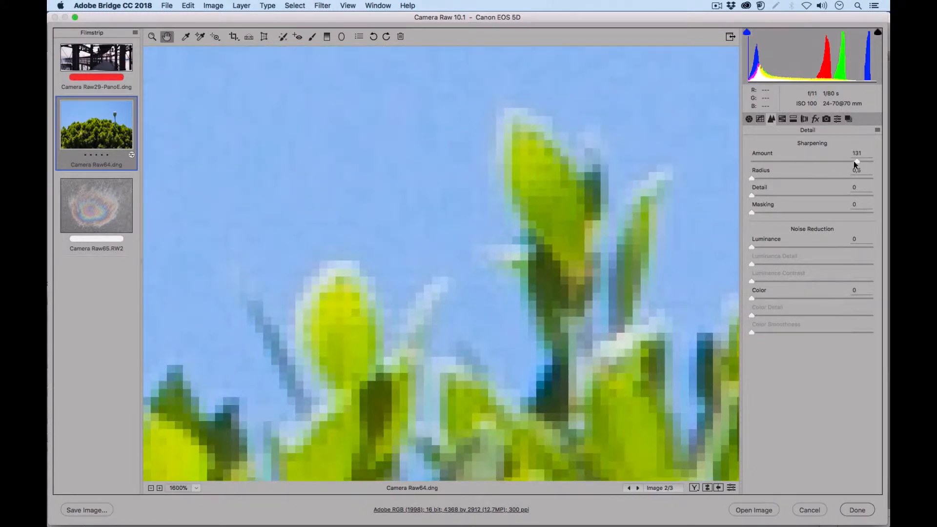
drag(837, 161, 735, 161)
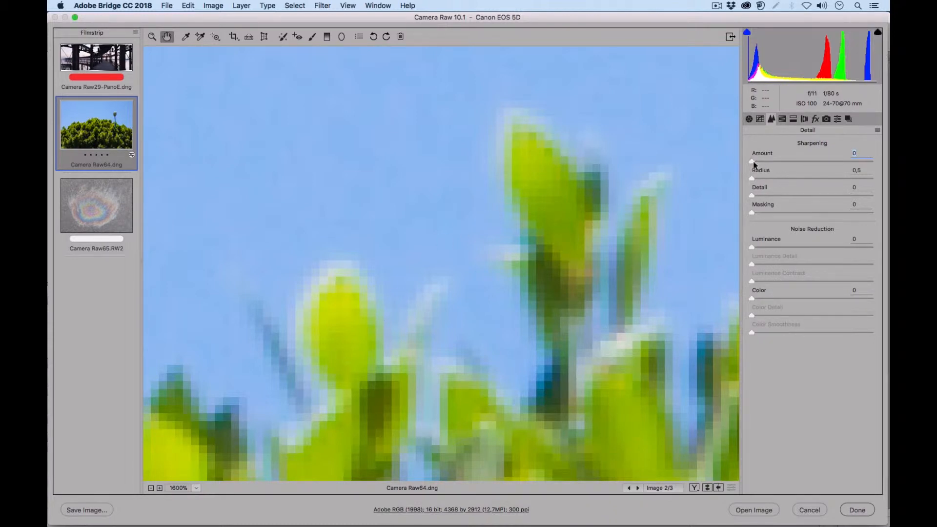
Step: Raise the sharpening Amount gradually while watching the leaf edges, ending at 108
drag(752, 161, 791, 158)
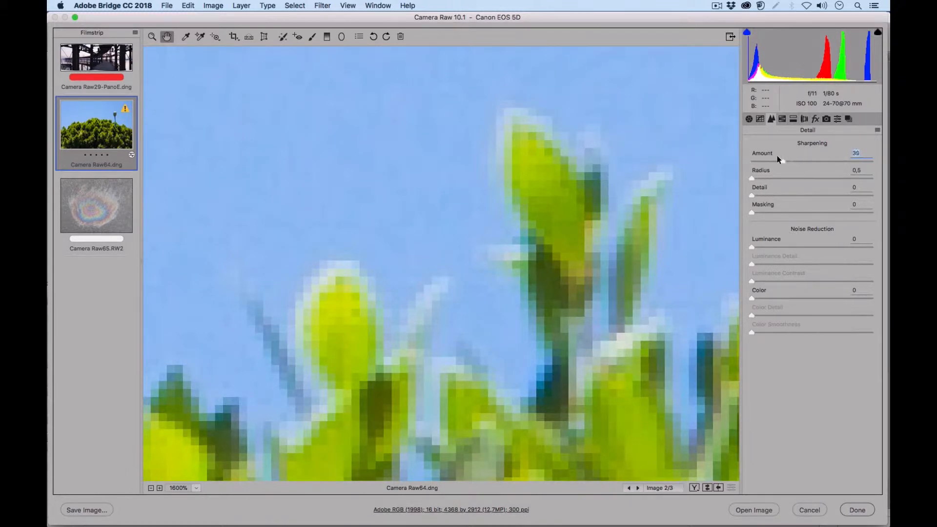
key(Down)
drag(781, 155, 823, 155)
drag(832, 155, 850, 169)
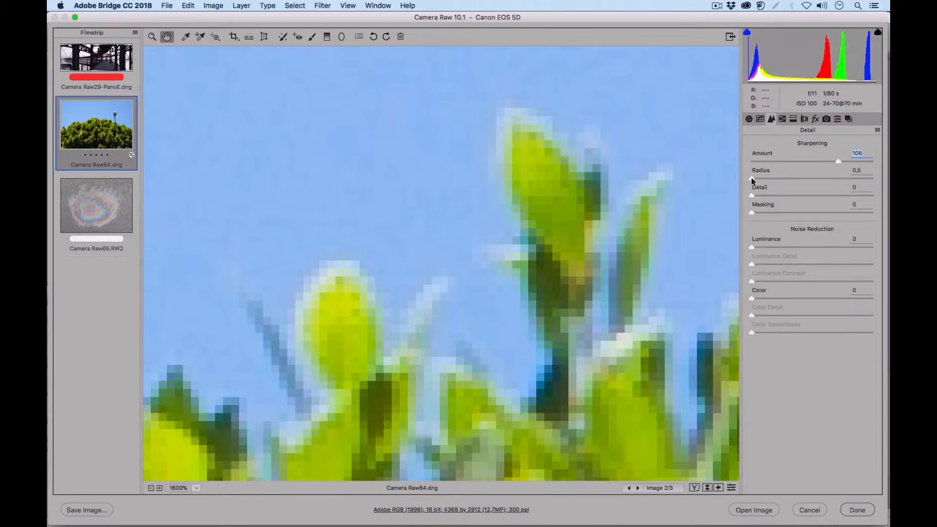
Step: Vary the sharpening Radius between 1.0 and 2.6 while examining the leaf edges at 1600% zoom, ending at 2.3
mouse_move(786, 178)
mouse_down()
mouse_move(876, 178)
mouse_move(779, 172)
mouse_up()
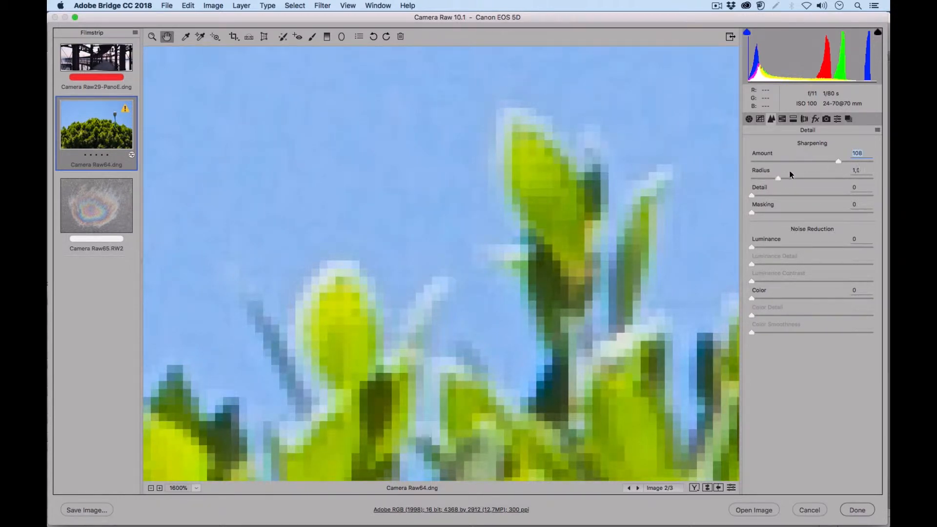
key(Tab)
key(Up)
key(Up)
drag(779, 177, 775, 177)
drag(793, 178, 849, 171)
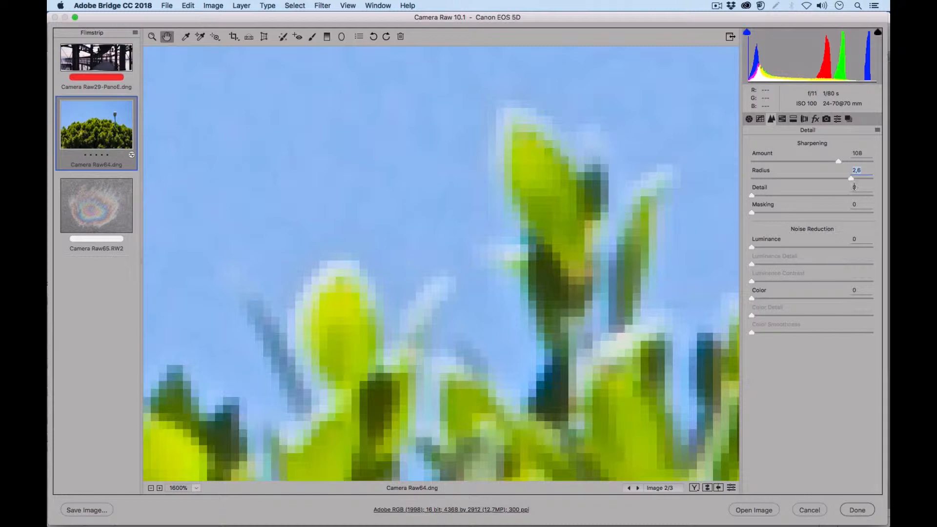
drag(849, 178, 773, 179)
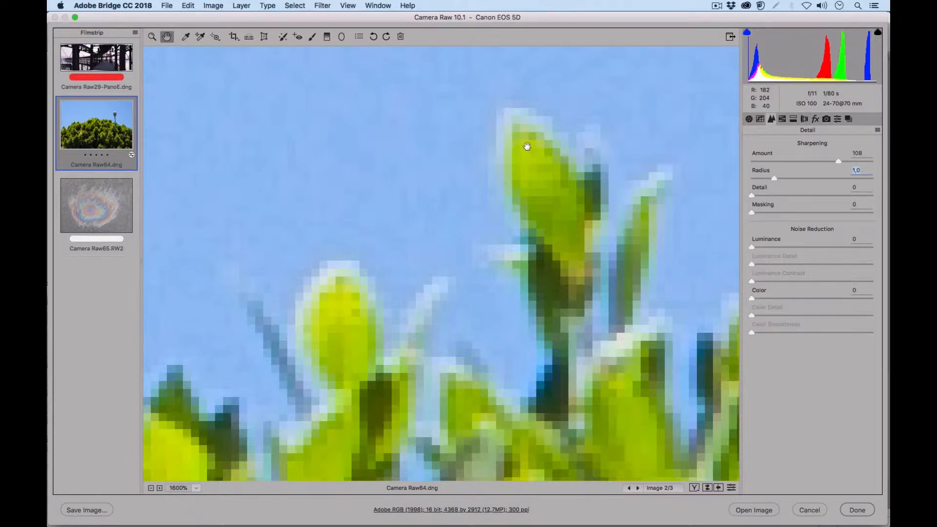
drag(795, 177, 816, 176)
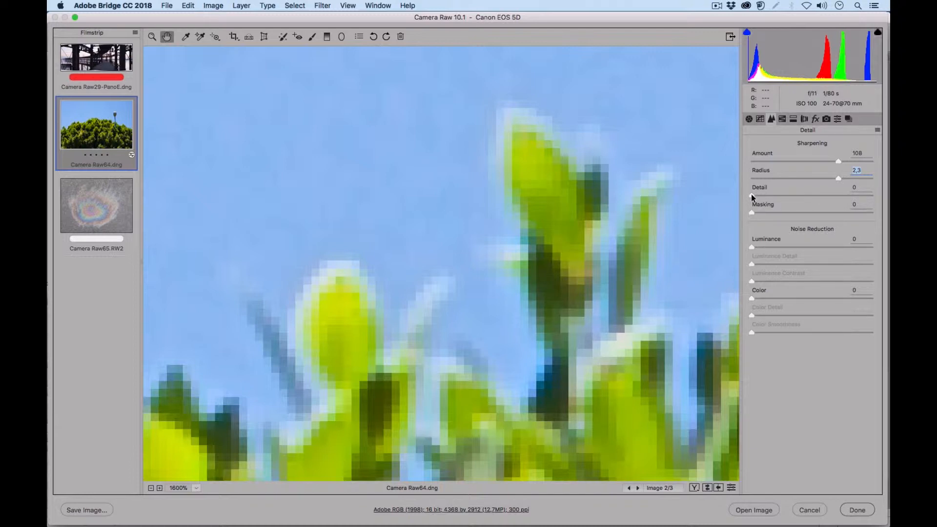
Step: Try raising the sharpening Detail to 16 and 24 while examining the leaf edges and sky at 1600% zoom
drag(753, 196, 771, 195)
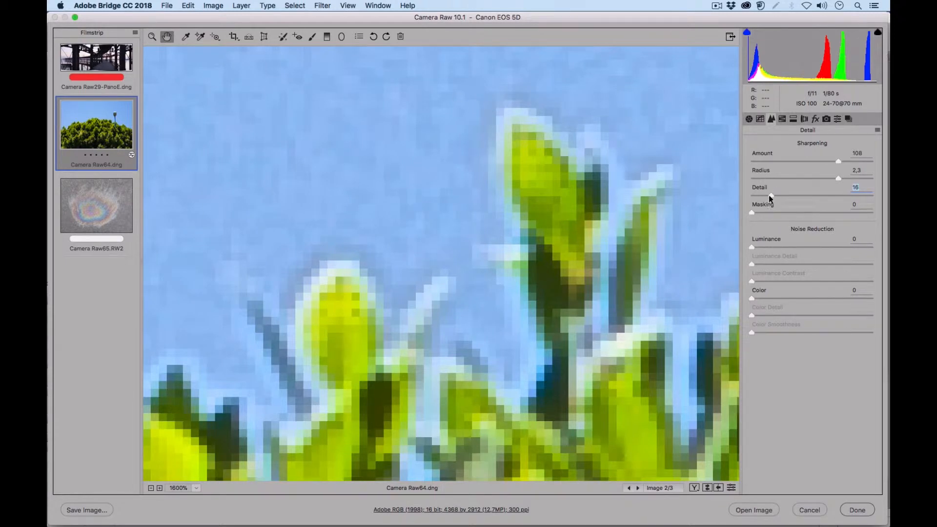
drag(769, 196, 755, 195)
drag(774, 194, 781, 192)
Step: View the treetop at 100% and set the sharpening Detail to 5
click(197, 489)
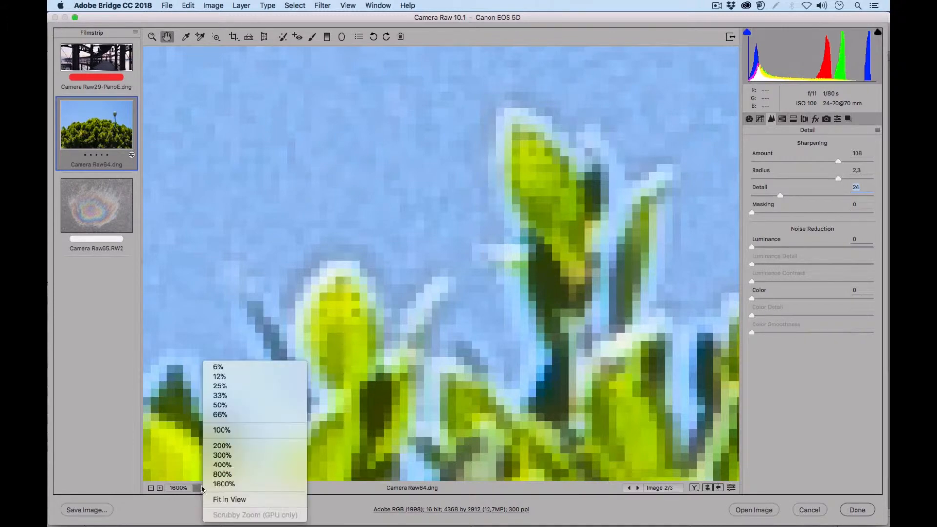
click(222, 432)
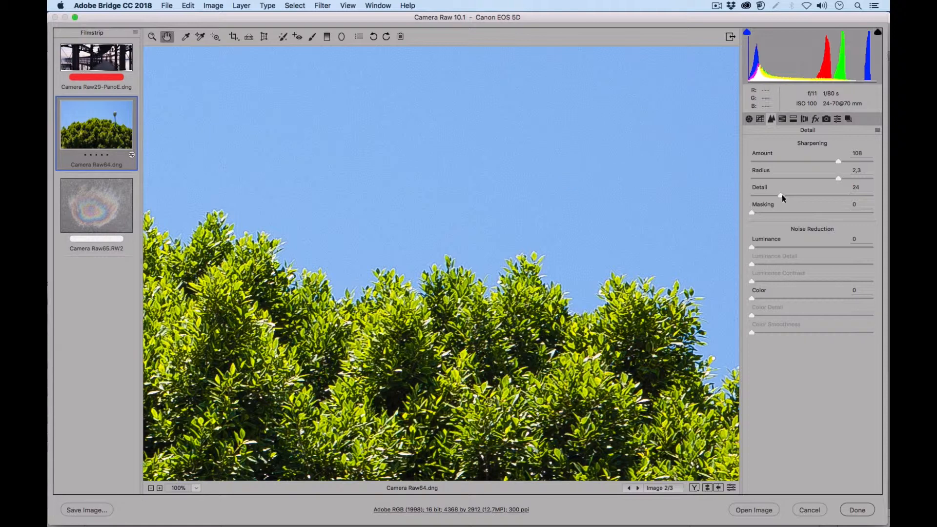
drag(780, 195, 769, 196)
Step: Examine the treetop edges at 300% zoom, comparing the current sharpening settings with the panel defaults
click(197, 489)
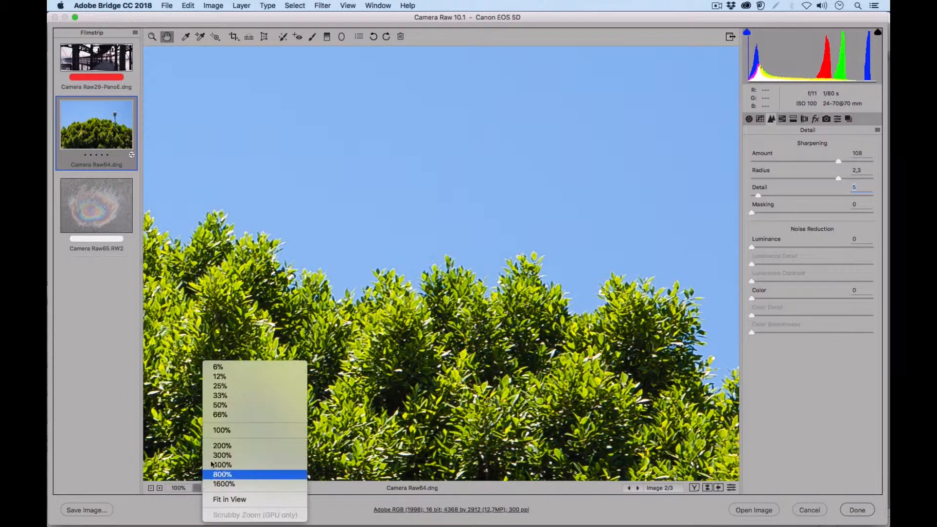
click(229, 445)
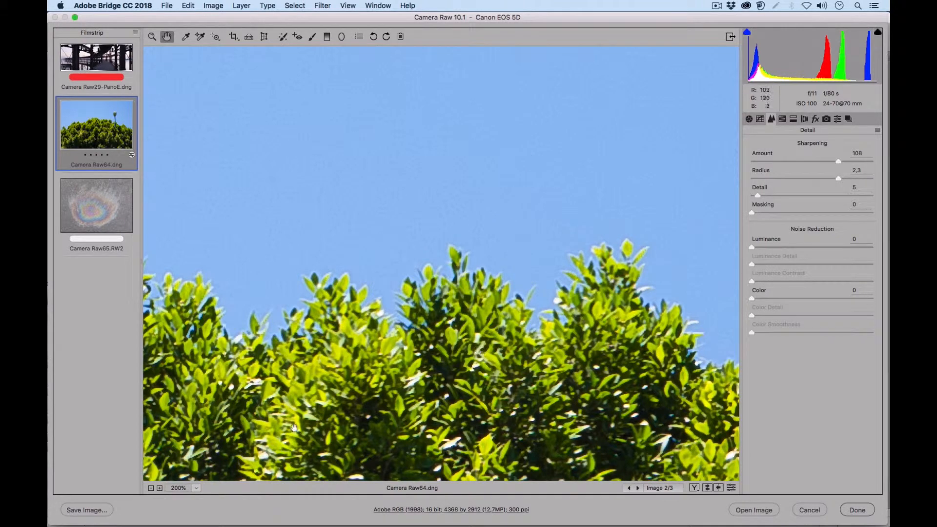
click(198, 490)
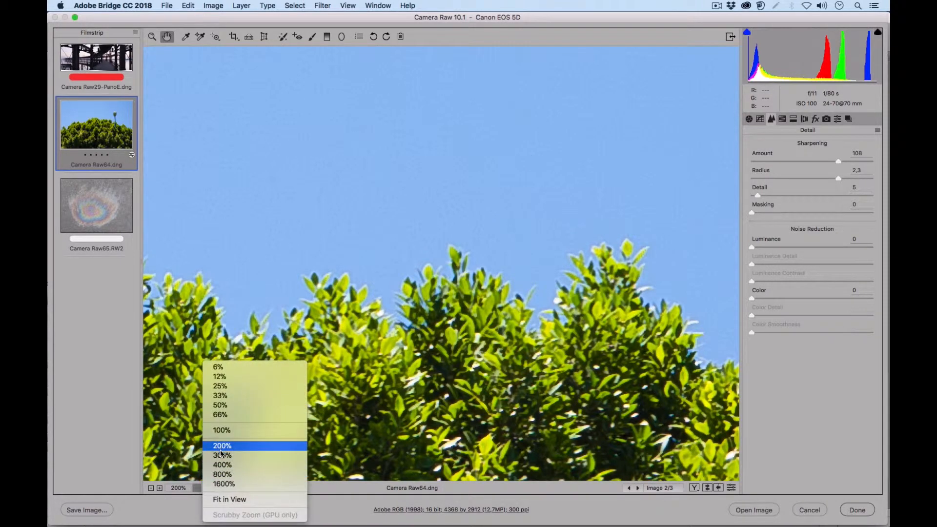
click(230, 456)
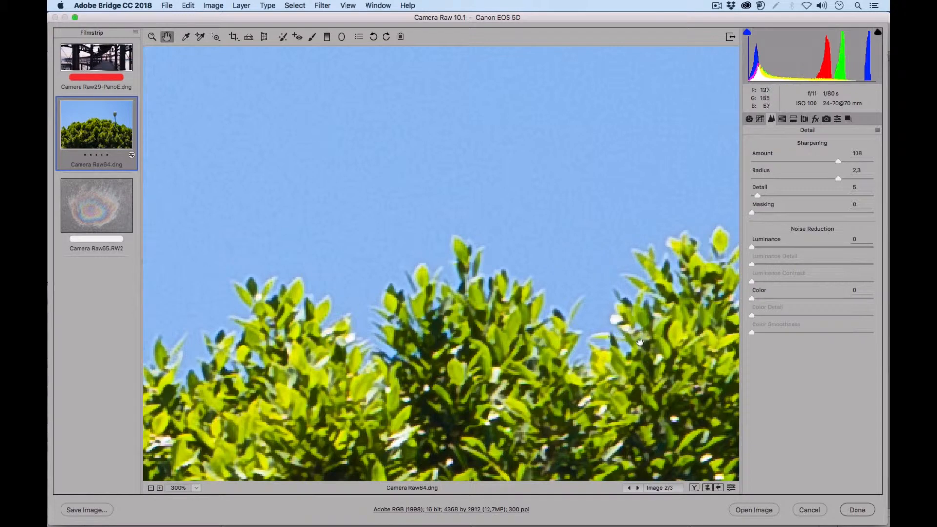
drag(639, 342, 446, 282)
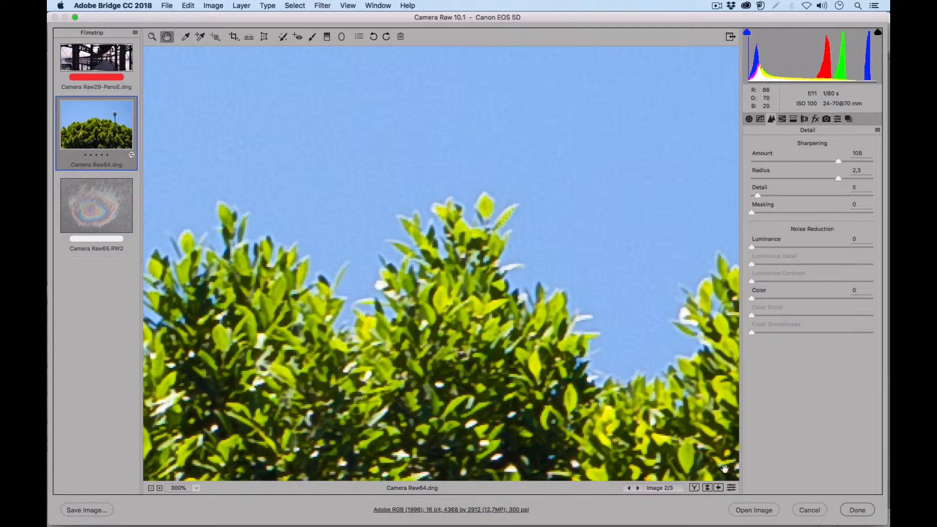
click(731, 487)
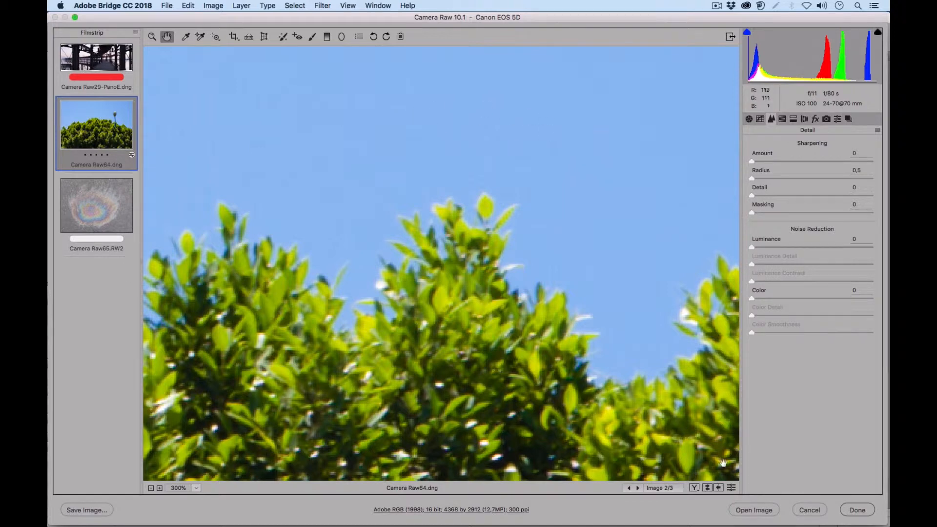
click(732, 488)
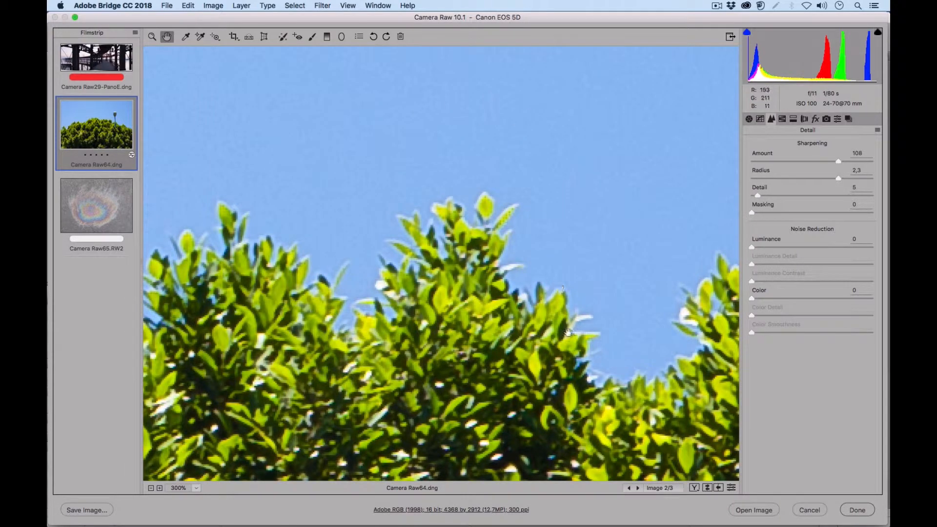
click(732, 487)
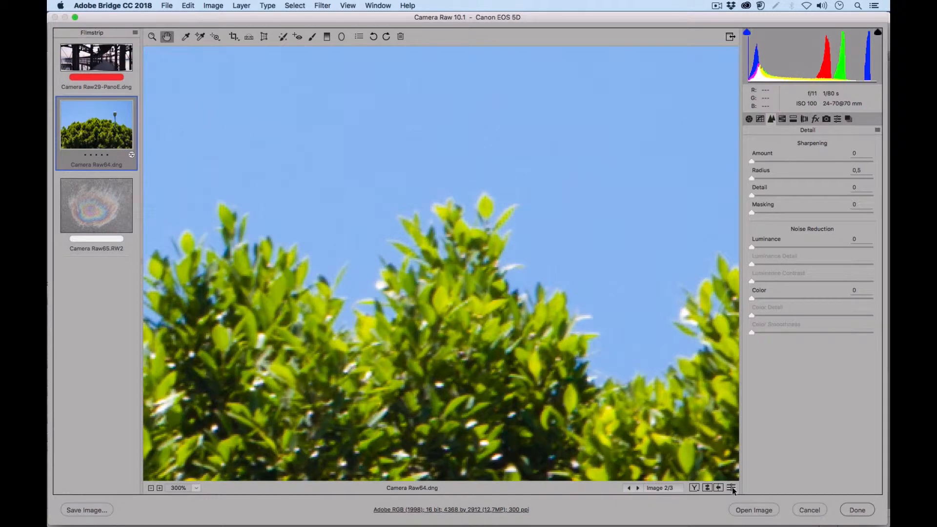
click(731, 488)
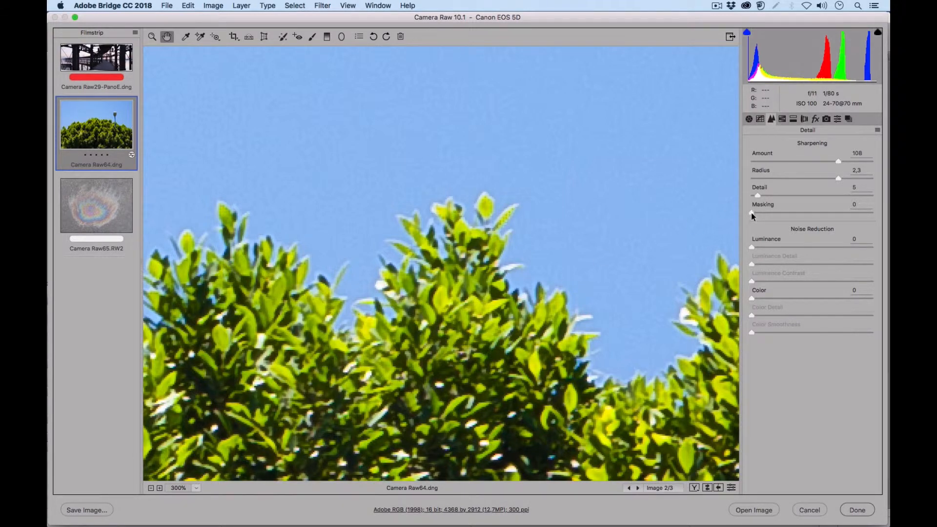
Step: Set the sharpening Masking to 35 and compare the sky and leaves with the panel defaults
drag(767, 214, 793, 214)
click(731, 488)
click(732, 488)
click(732, 488)
click(732, 487)
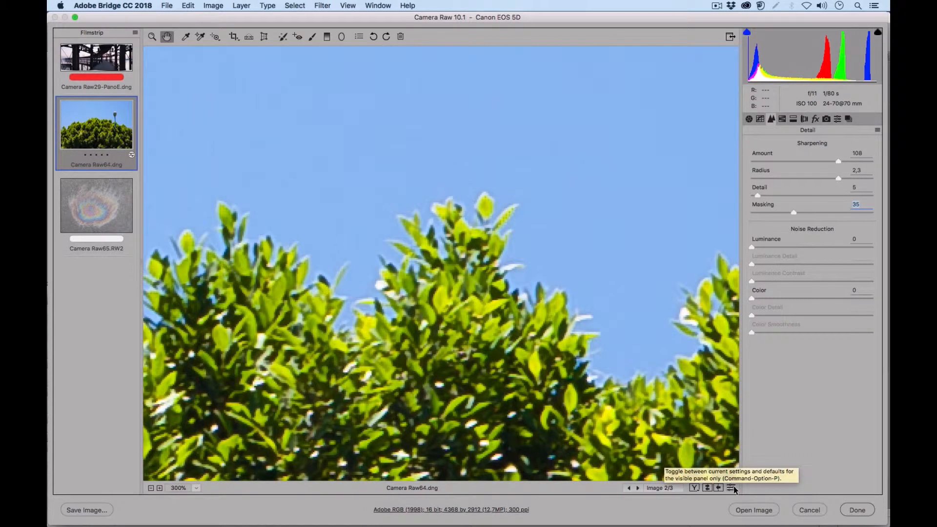
click(732, 488)
click(732, 488)
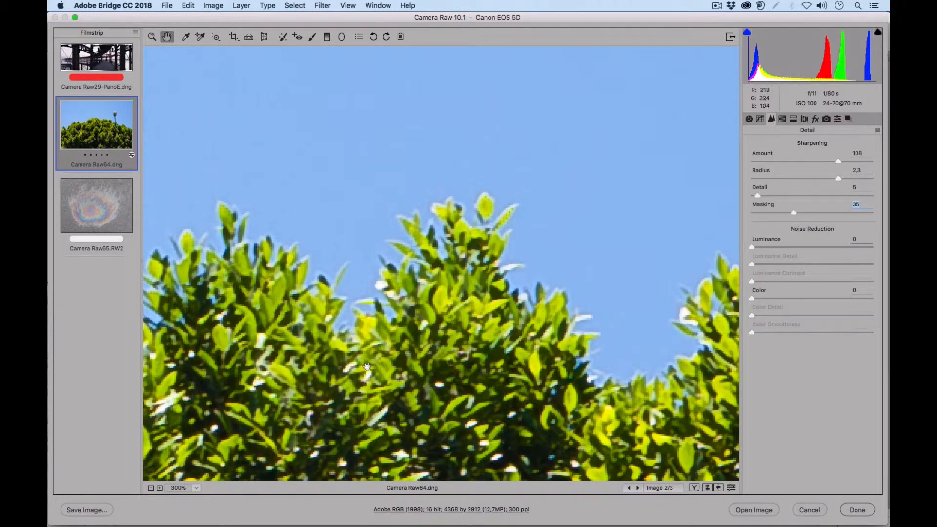
Step: Compare the lamp post and treetop with and without sharpening at 100% zoom, then slightly lower the Radius and fine-tune the Masking
click(196, 488)
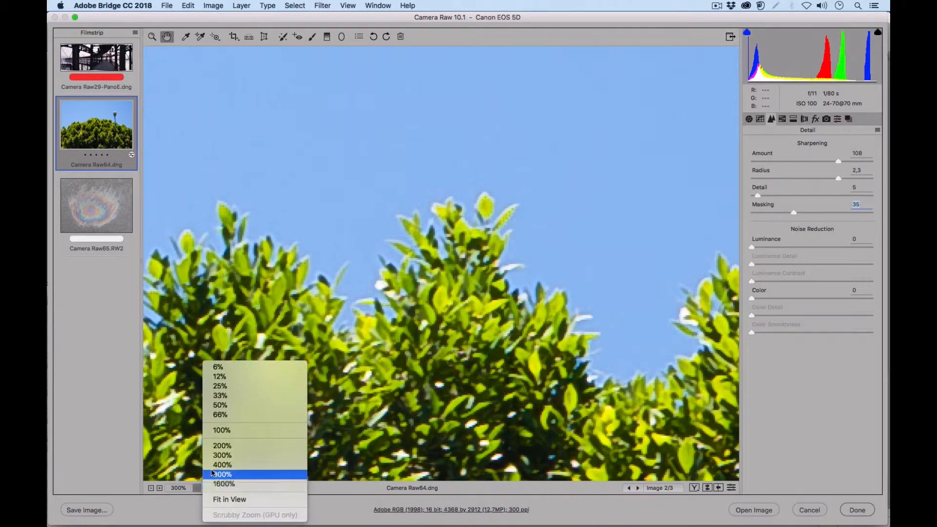
click(230, 433)
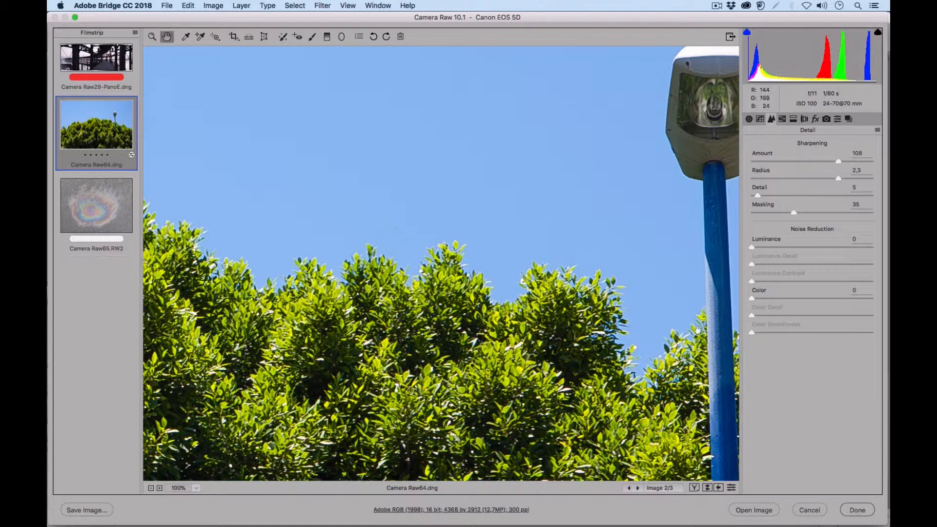
drag(611, 303, 496, 301)
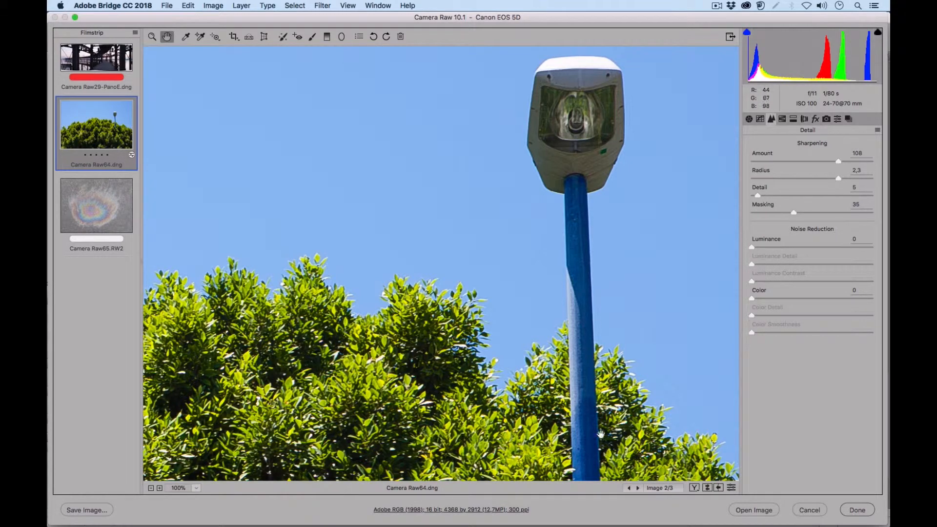
click(730, 488)
click(731, 488)
drag(838, 180, 826, 171)
drag(795, 213, 796, 212)
Step: Switch to the oil stain photo Camera Raw65.RW2 and set Blacks to -44, Shadows to -28, Exposure to -0.35 and Contrast to +40
click(104, 212)
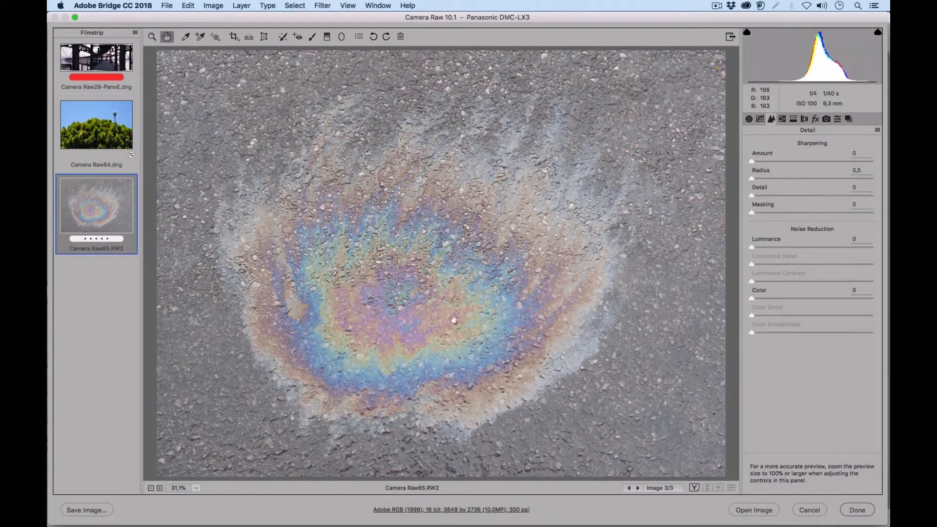
click(748, 119)
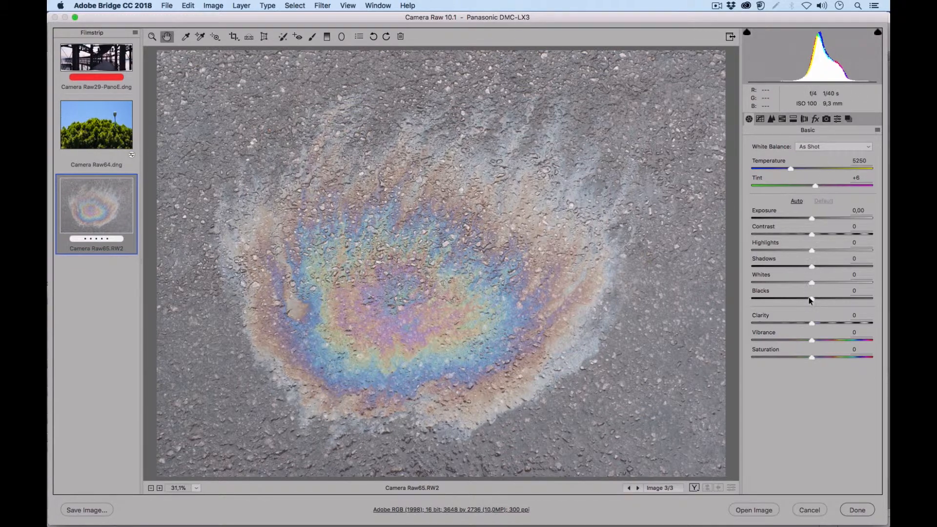
drag(809, 299, 785, 299)
drag(809, 267, 792, 267)
drag(813, 218, 835, 235)
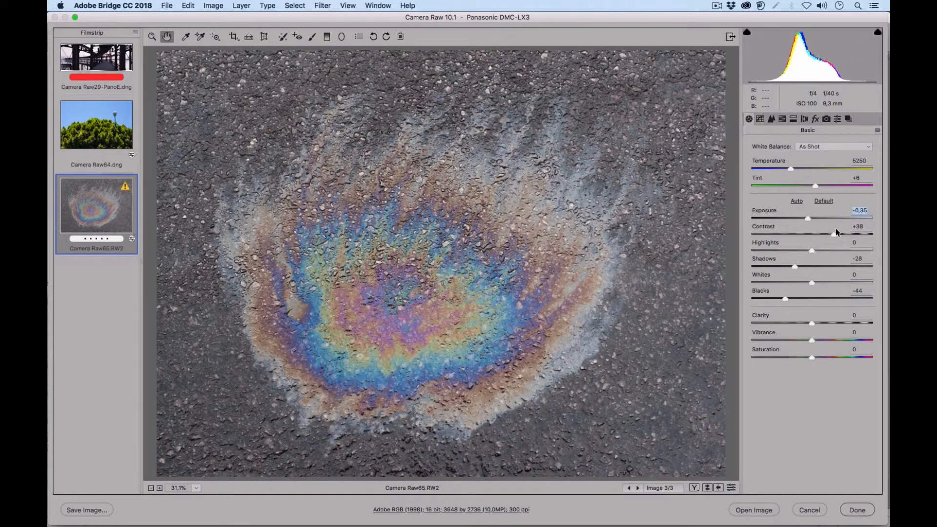
Step: Set the oil stain photo's Whites to +29, Highlights to +30, Contrast to +60, Blacks to -56 and Exposure to -0.45
drag(812, 282, 829, 282)
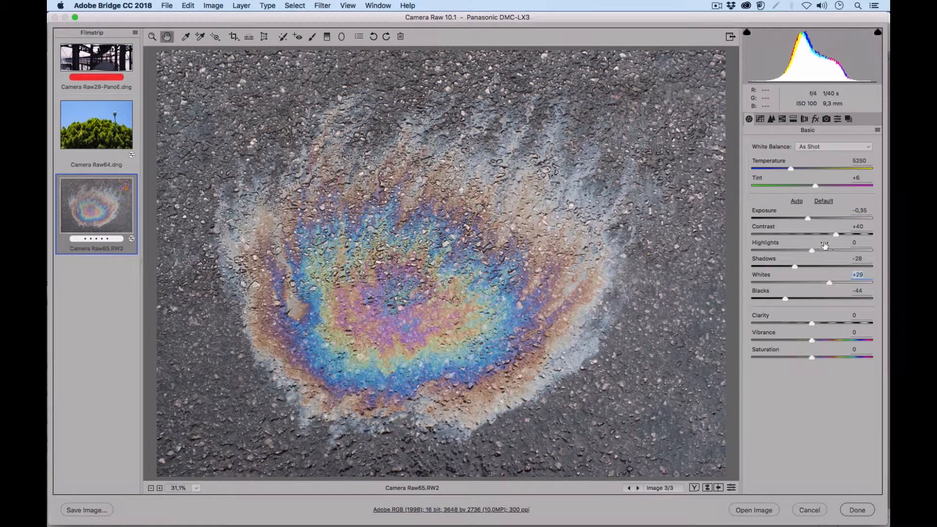
drag(812, 250, 848, 233)
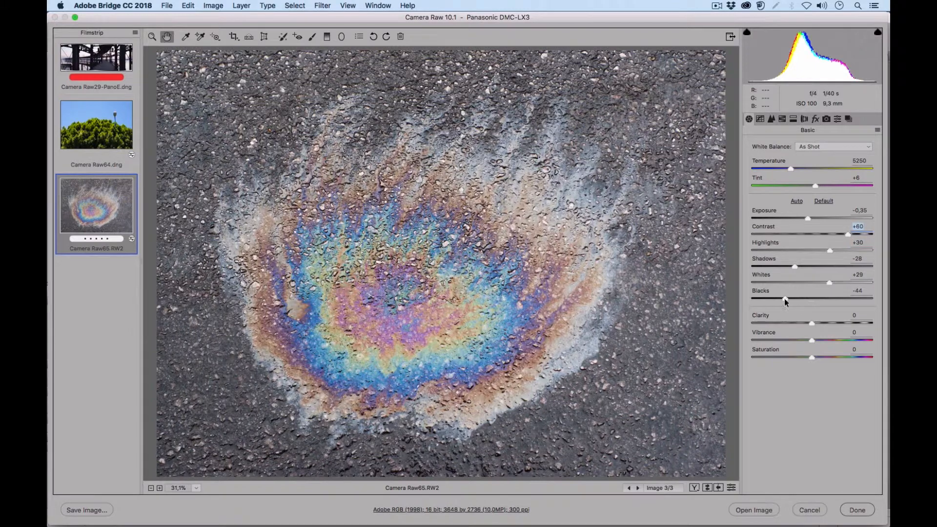
drag(784, 299, 778, 301)
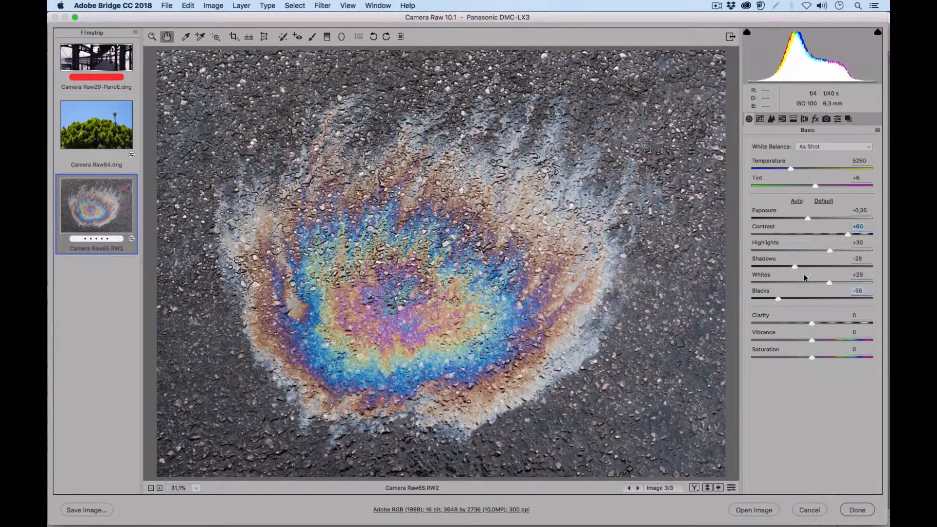
drag(809, 218, 806, 217)
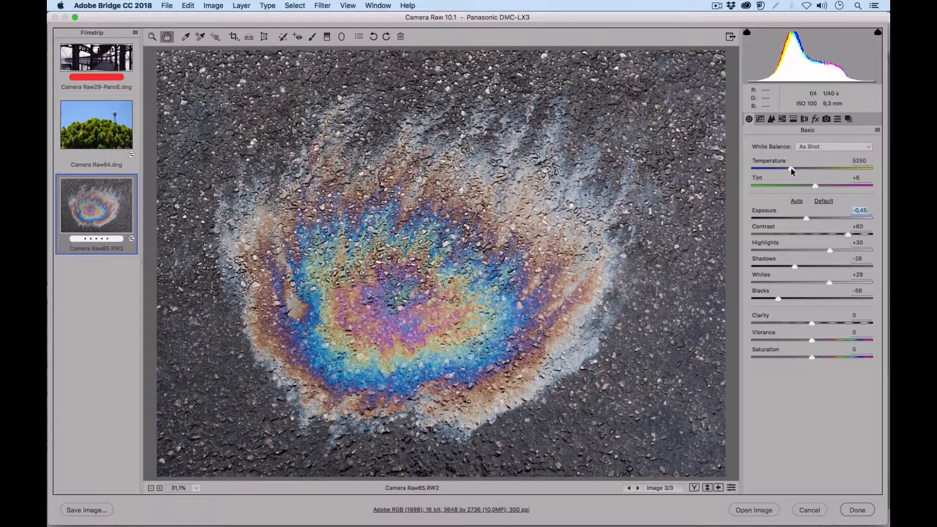
Step: Warm the oil stain photo to a Temperature of 5400 and set Clarity to +16 and Vibrance to +19
drag(790, 169, 794, 170)
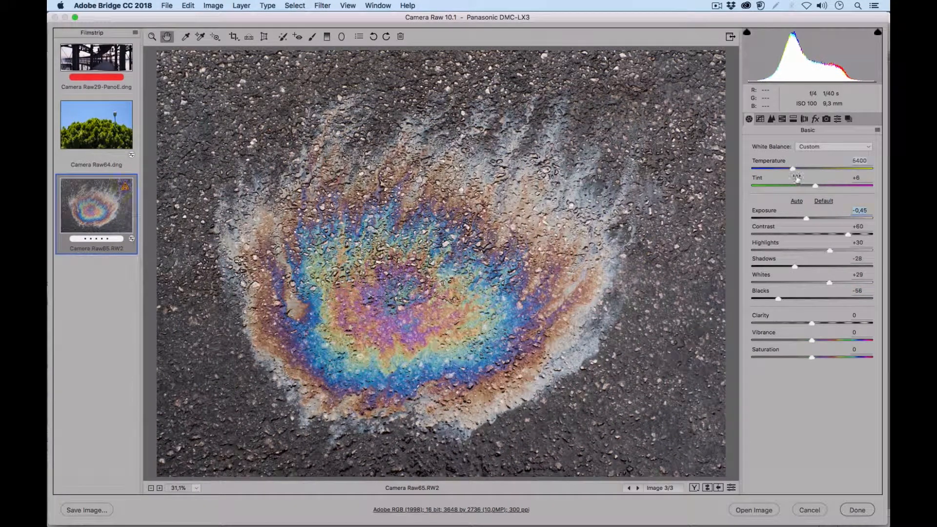
click(821, 323)
drag(820, 340, 825, 338)
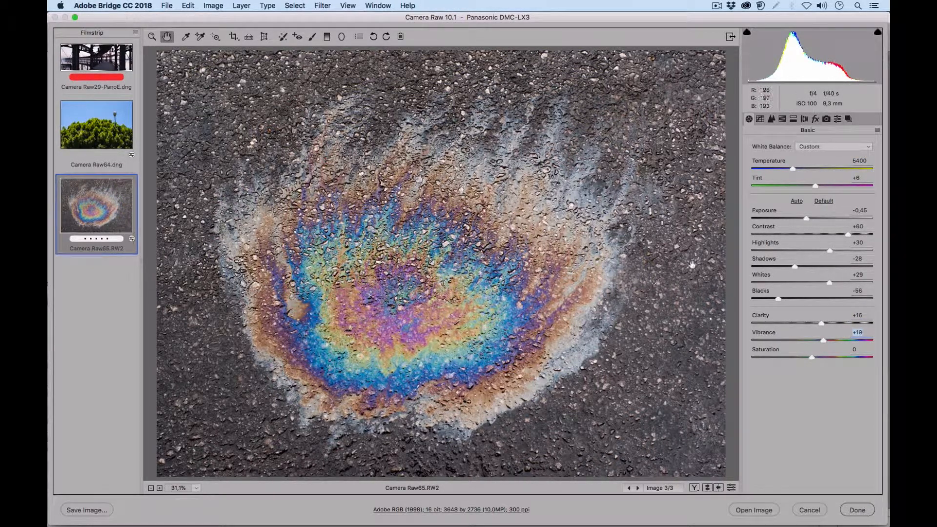
Step: Review the sharpening settings alongside the basic corrections of the oil stain photo and raise its Clarity further
click(771, 120)
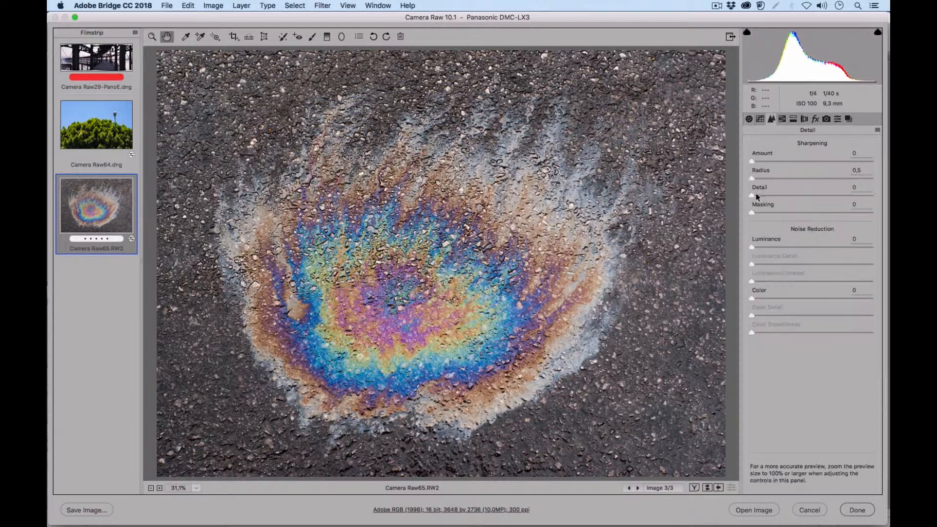
click(749, 119)
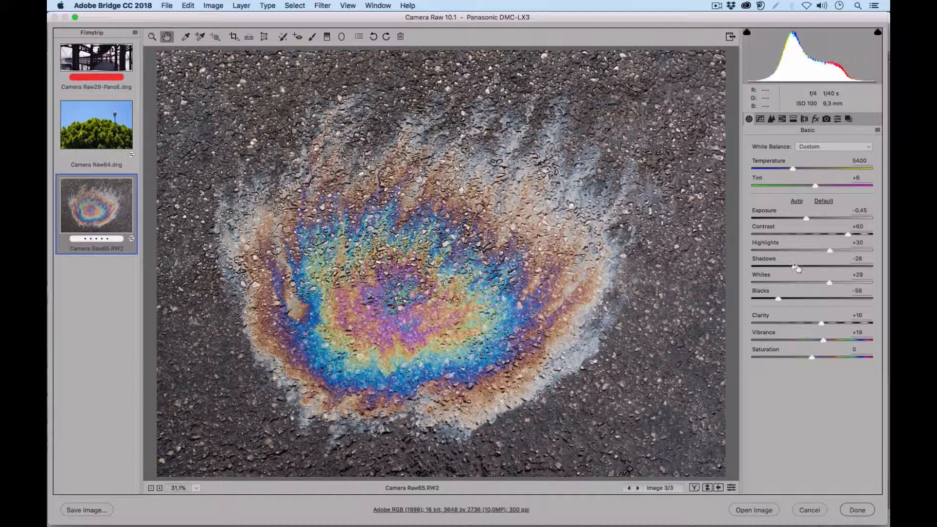
click(771, 119)
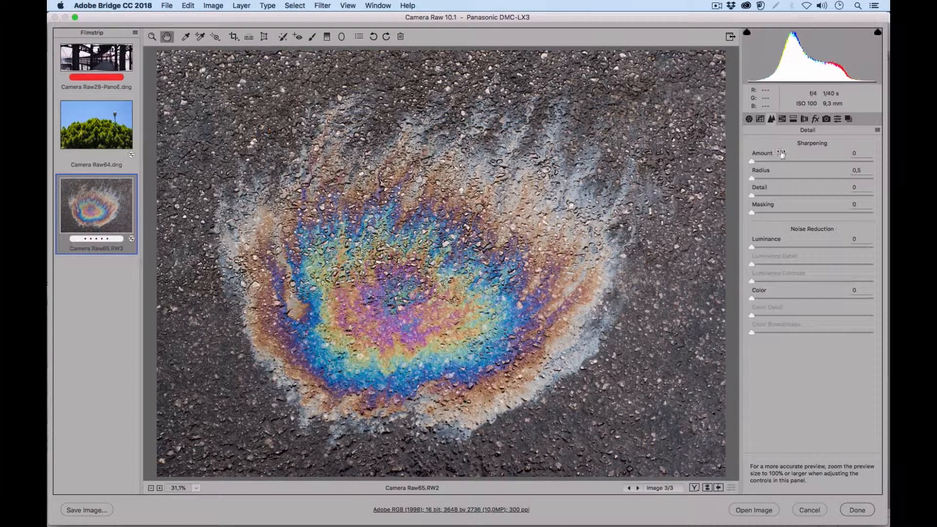
click(750, 119)
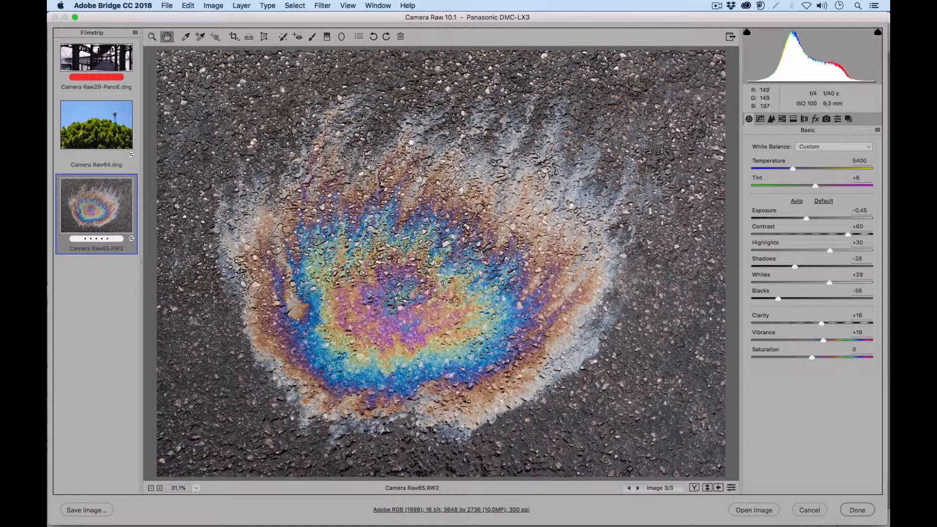
mouse_move(821, 322)
mouse_down()
mouse_move(850, 318)
mouse_move(832, 317)
mouse_up()
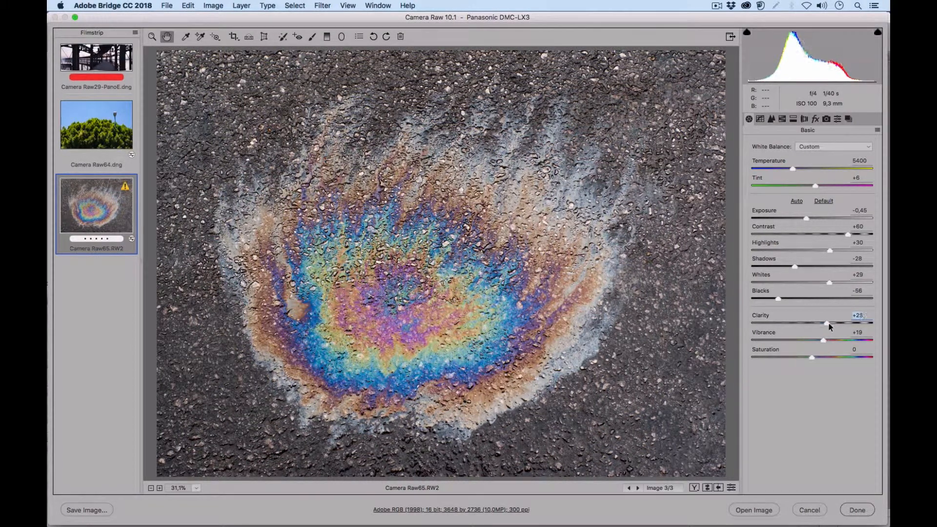
Step: Sharpen the oil stain photo at 100% zoom with Amount 109, Radius 1.8 and Detail 4
click(770, 119)
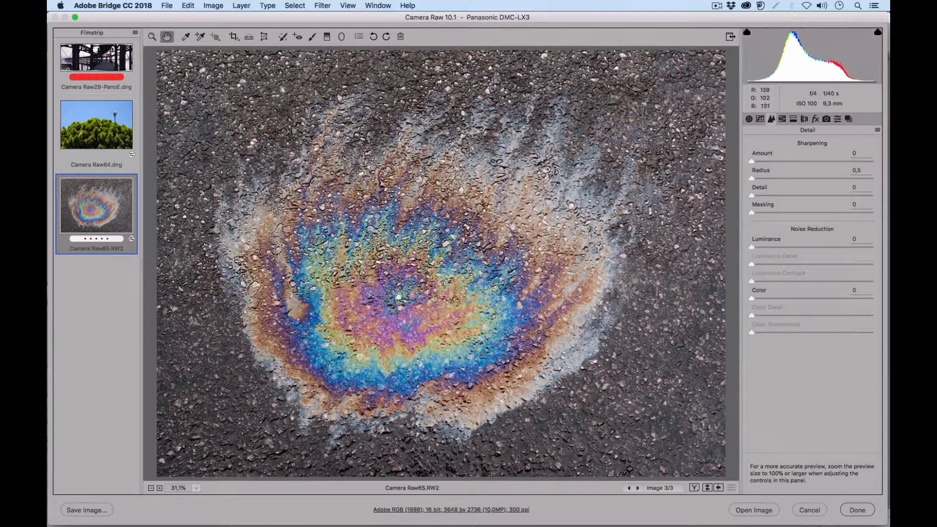
click(198, 490)
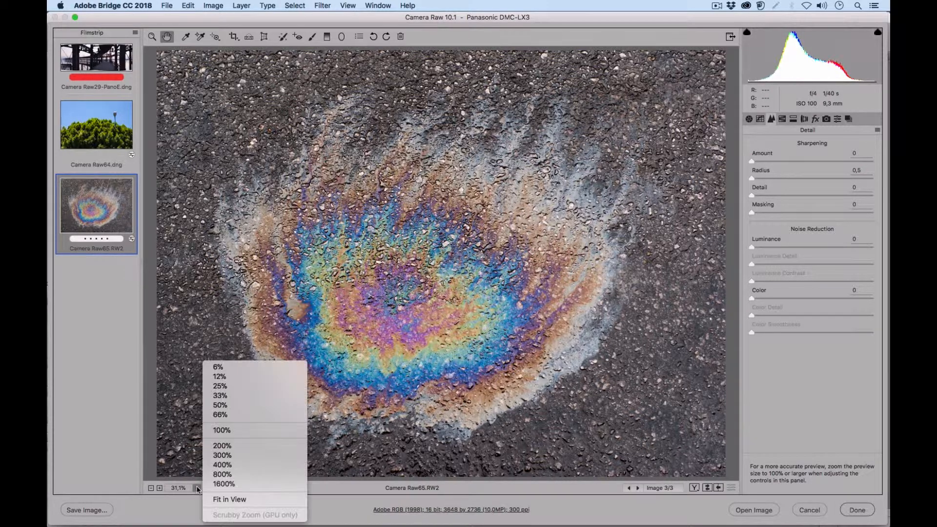
click(242, 431)
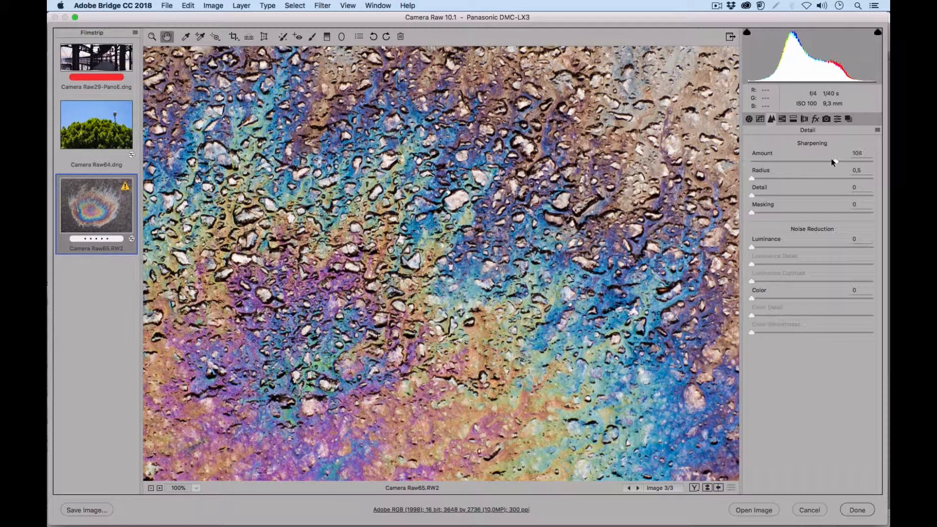
drag(832, 160, 745, 157)
click(794, 162)
drag(752, 178, 789, 178)
click(814, 177)
click(731, 488)
click(732, 488)
drag(754, 197, 756, 197)
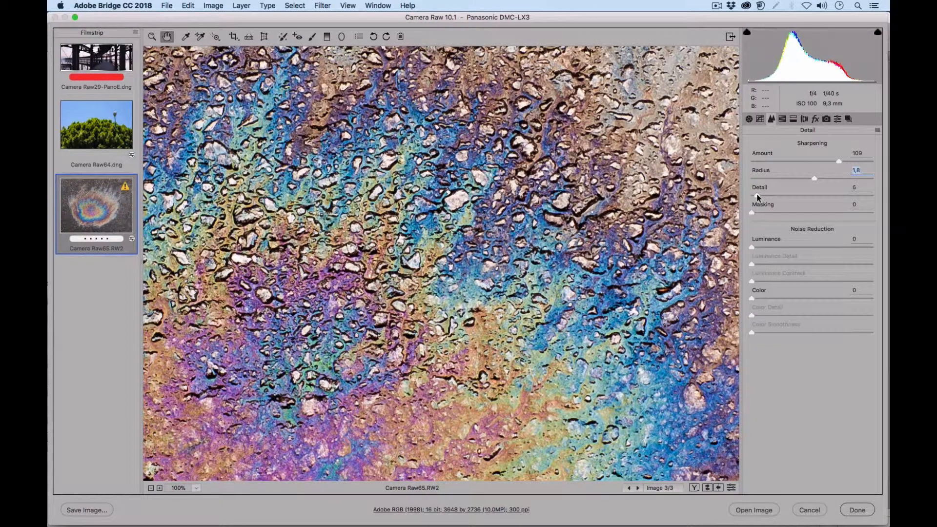
Step: Compare the oil stain photo repeatedly with its current sharpening settings and with the default ones
click(732, 489)
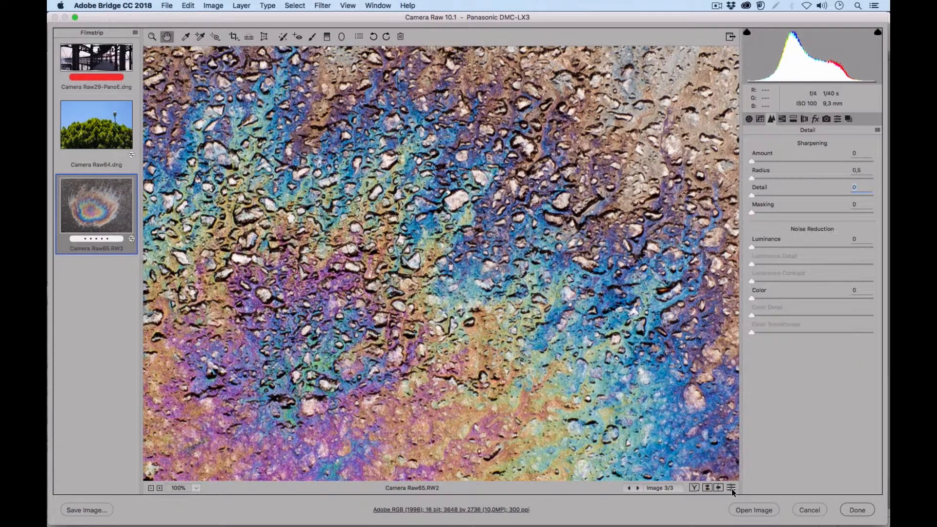
click(731, 489)
click(732, 488)
click(732, 489)
click(734, 490)
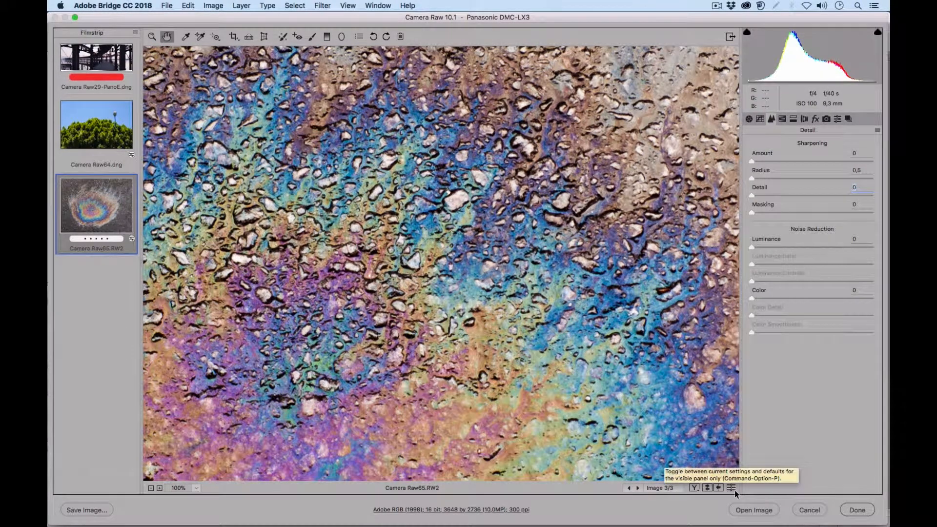
click(734, 490)
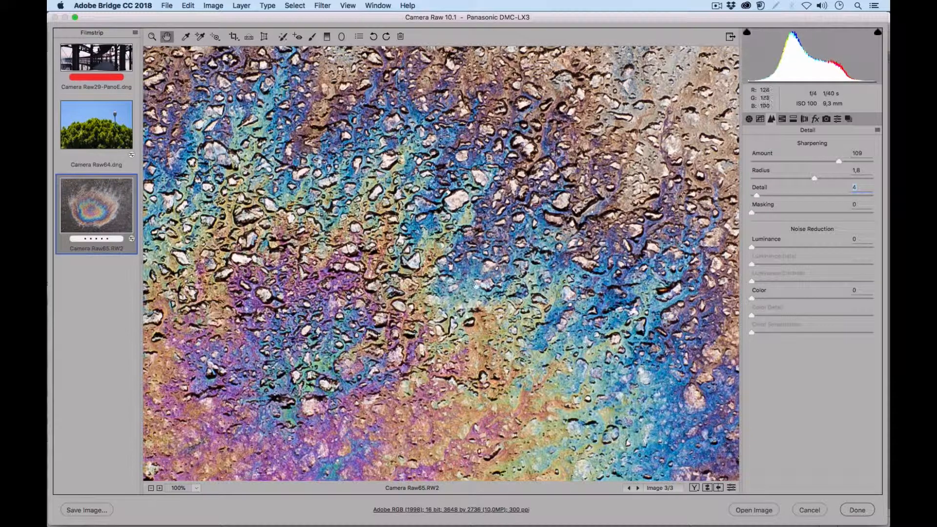
Step: Set the sharpening Masking to 58 and fit the whole oil stain photo in view
drag(779, 215, 817, 218)
click(197, 489)
click(222, 498)
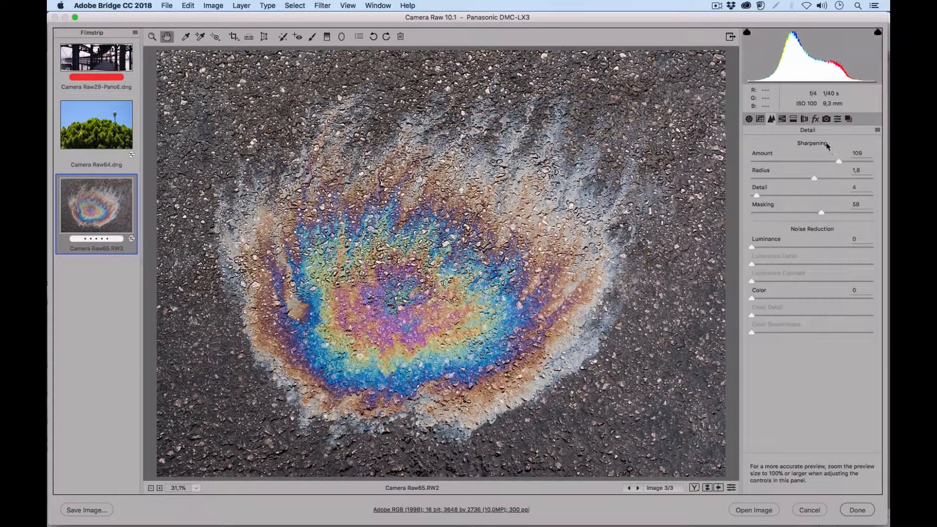
Step: Reset the sharpening to Amount 0, Radius 0.5, Detail 0 and Masking 0
drag(839, 162, 749, 163)
drag(815, 179, 735, 197)
drag(818, 212, 749, 212)
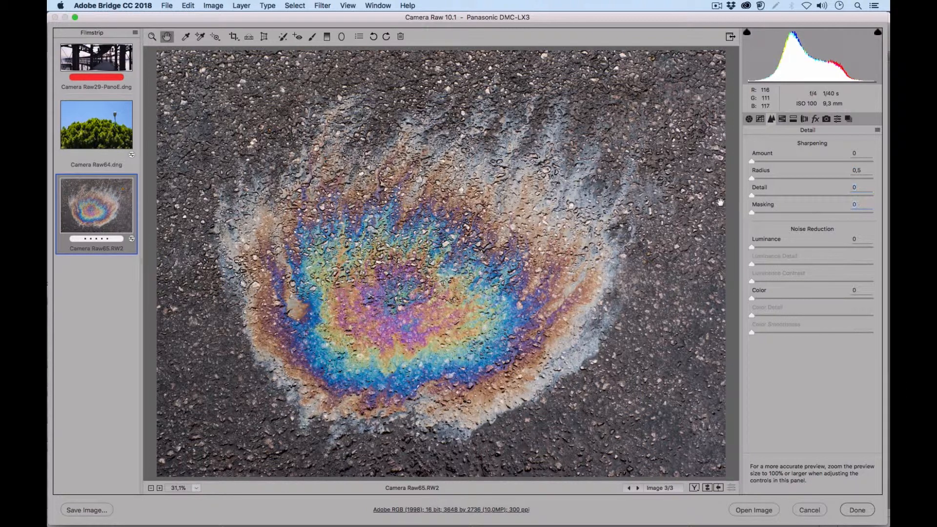
Step: Set the sharpening Amount to 110 at 200% zoom, judging it with the grayscale preview
click(196, 488)
click(222, 445)
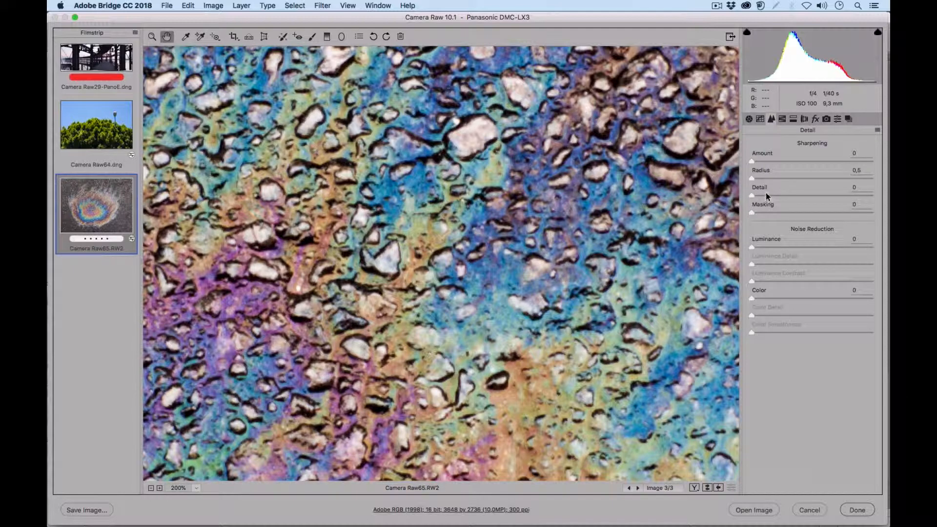
key(alt)
mouse_move(752, 163)
mouse_down()
mouse_move(810, 163)
mouse_move(746, 157)
mouse_move(860, 156)
mouse_move(752, 155)
mouse_up()
drag(823, 155, 846, 153)
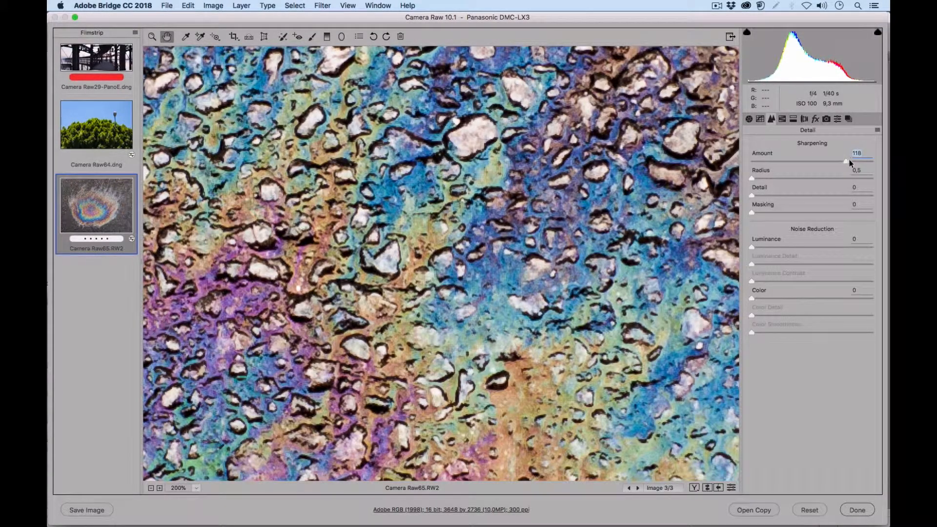
mouse_move(849, 163)
mouse_down()
mouse_move(868, 159)
mouse_move(745, 163)
mouse_move(837, 166)
mouse_up()
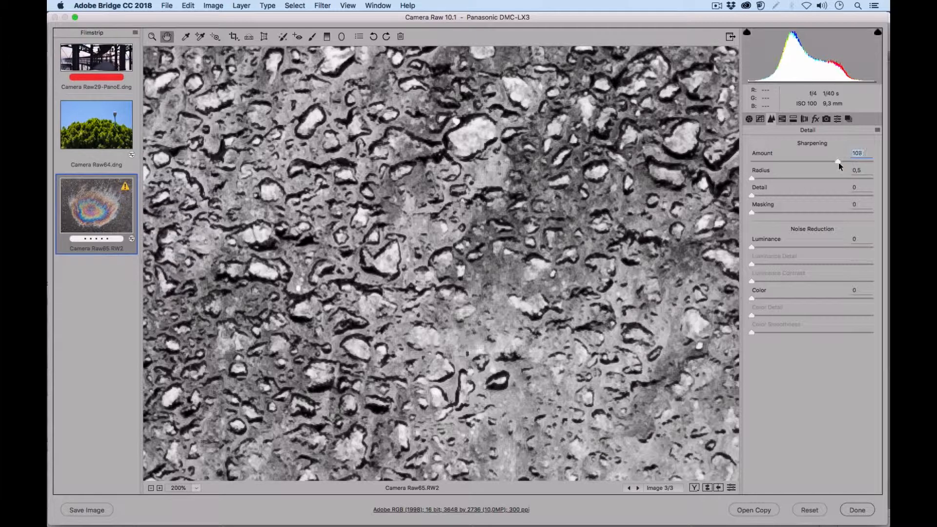
drag(840, 163, 839, 162)
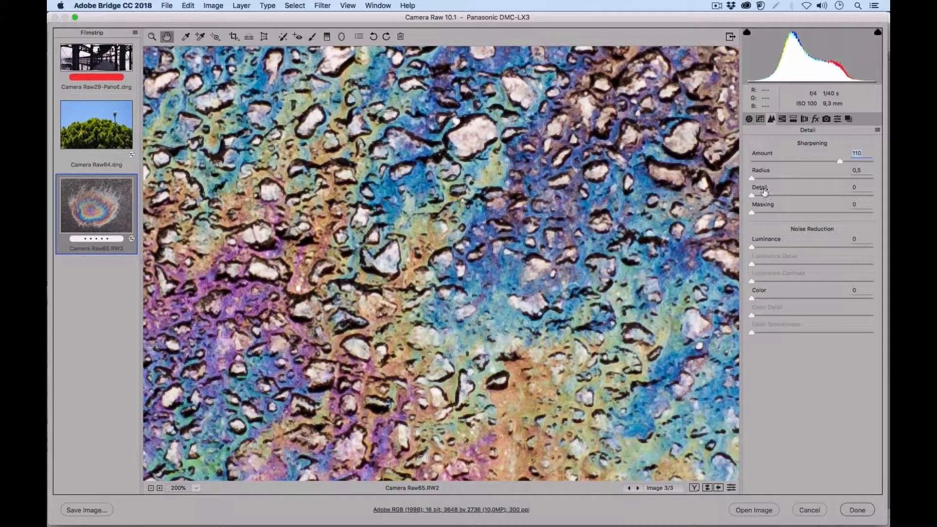
Step: Set the sharpening Radius to 2.0 using the edge preview, and set Detail to 5
key(alt)
drag(752, 180, 803, 174)
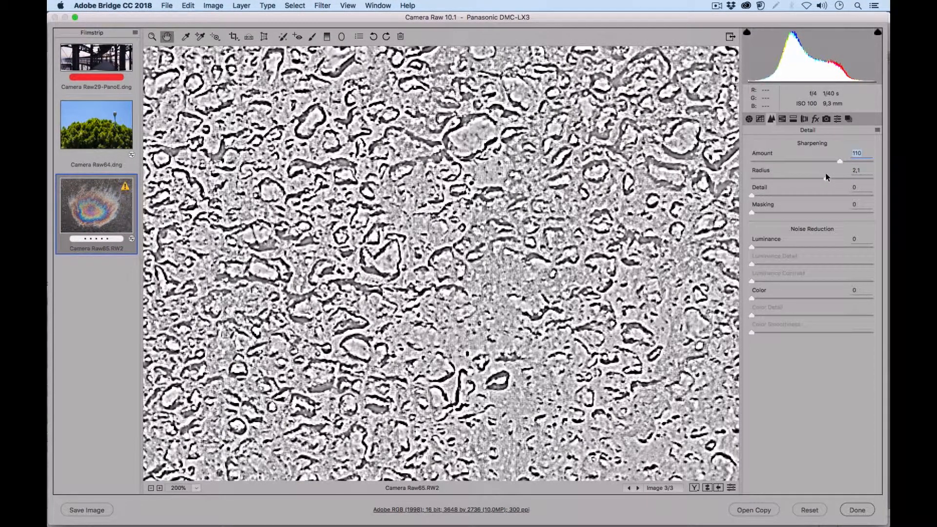
drag(824, 173, 824, 179)
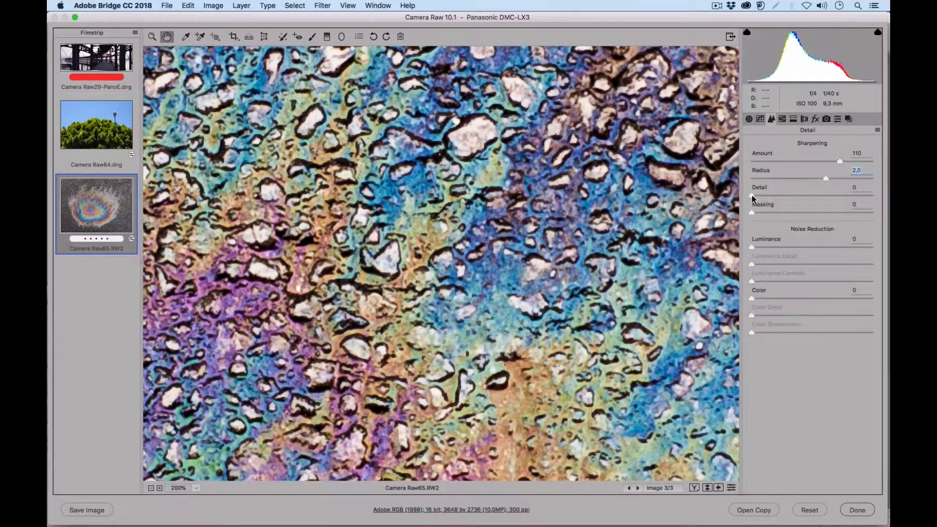
drag(752, 196, 818, 191)
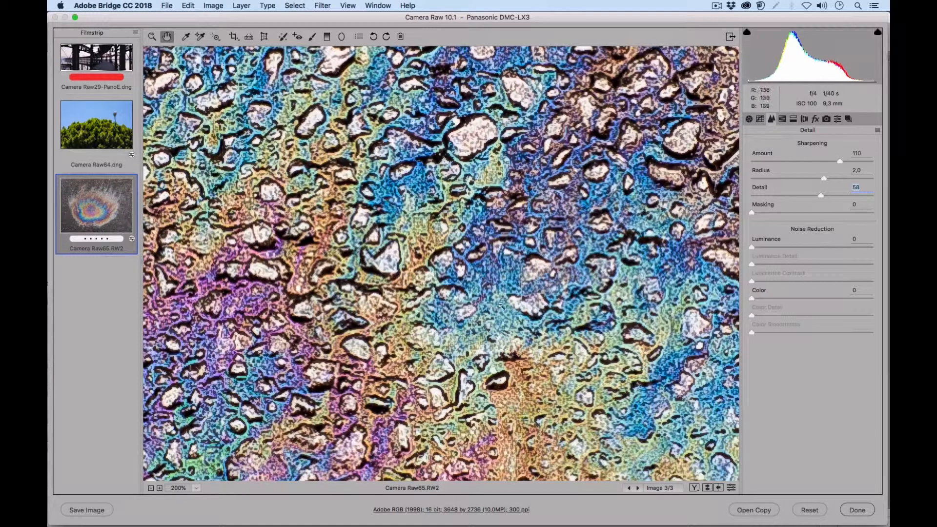
drag(818, 195, 757, 192)
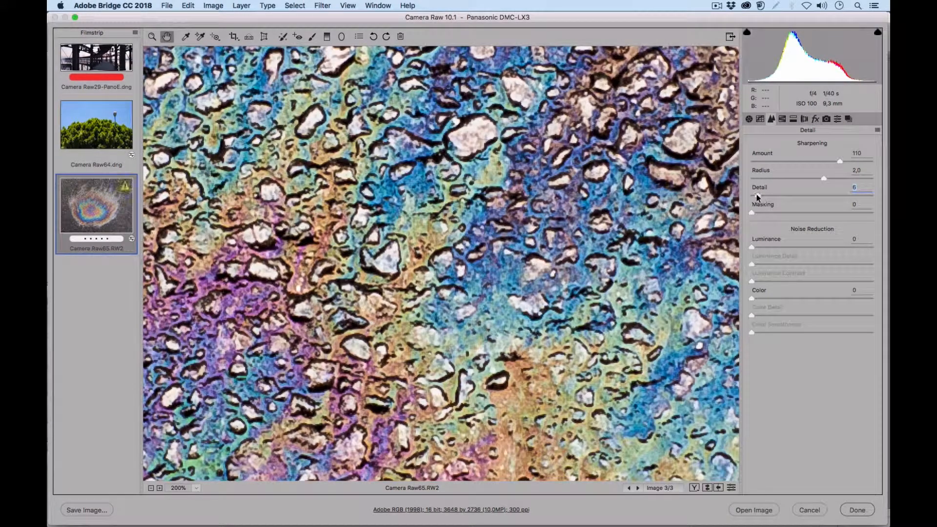
click(758, 195)
Step: Set the sharpening Masking to 81 on the full-image view, judging it with the black-and-white mask preview
click(197, 489)
click(217, 498)
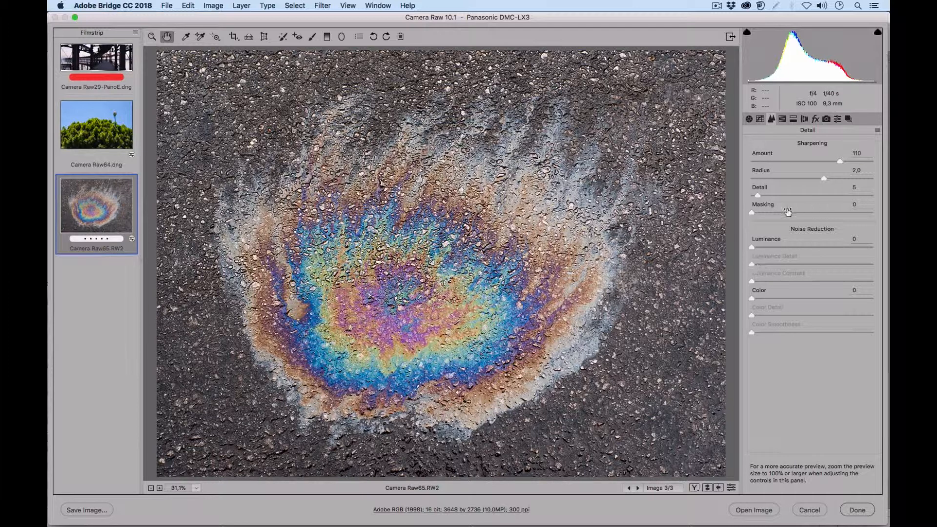
key(alt)
drag(750, 212, 751, 211)
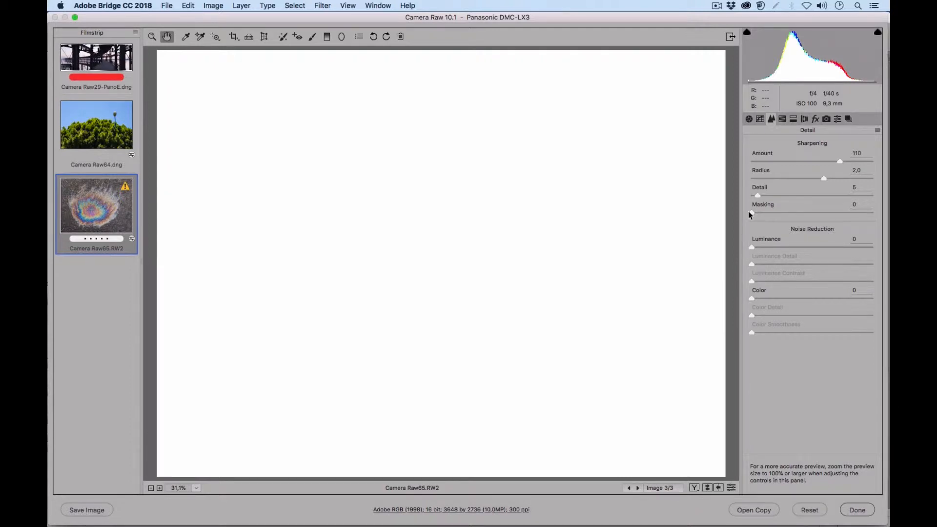
drag(748, 212, 749, 212)
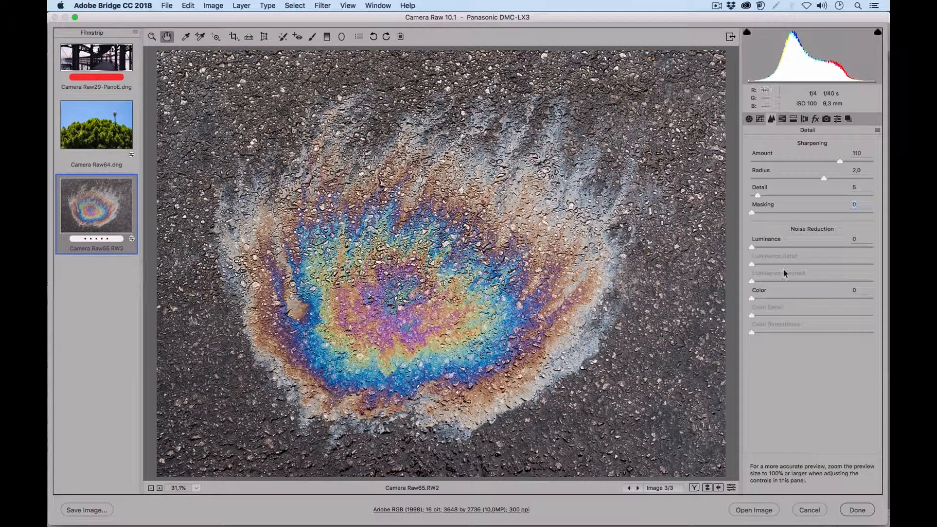
key(alt)
drag(750, 212, 749, 213)
key(alt)
drag(750, 213, 842, 208)
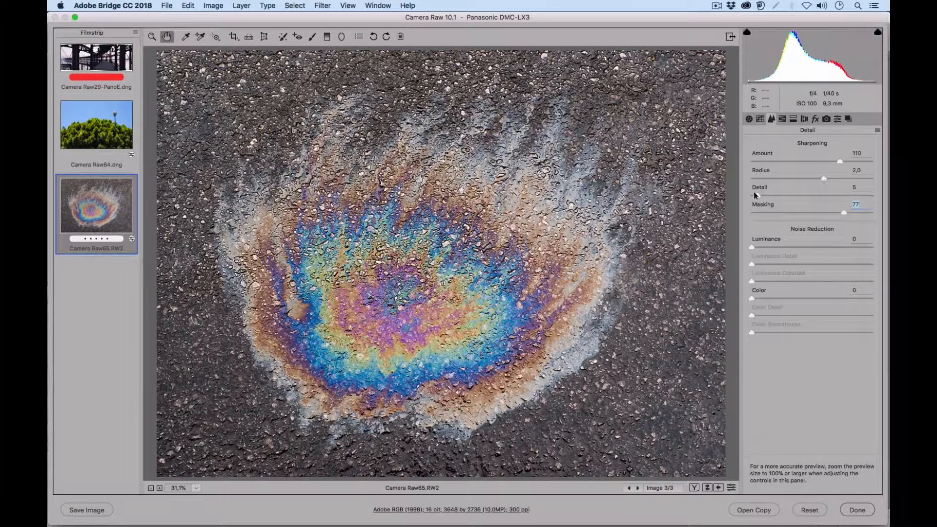
alt+click(844, 212)
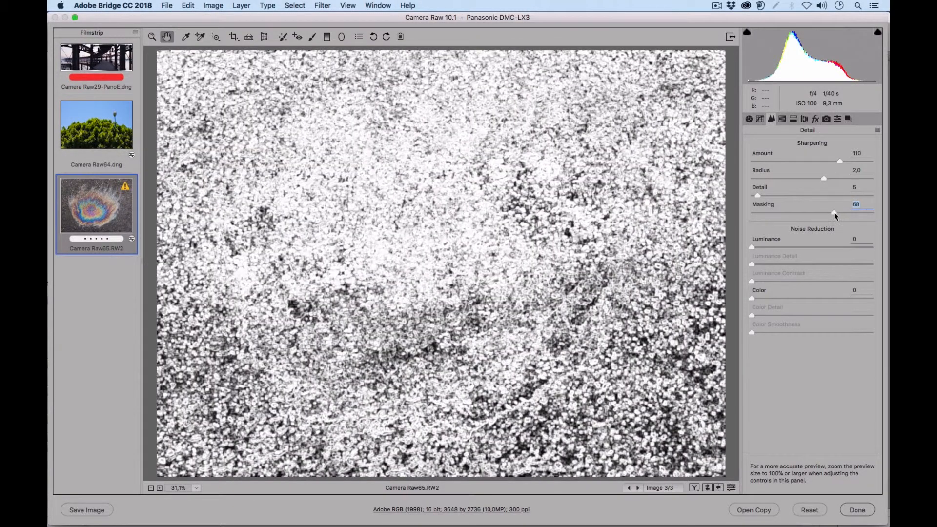
drag(853, 212, 850, 211)
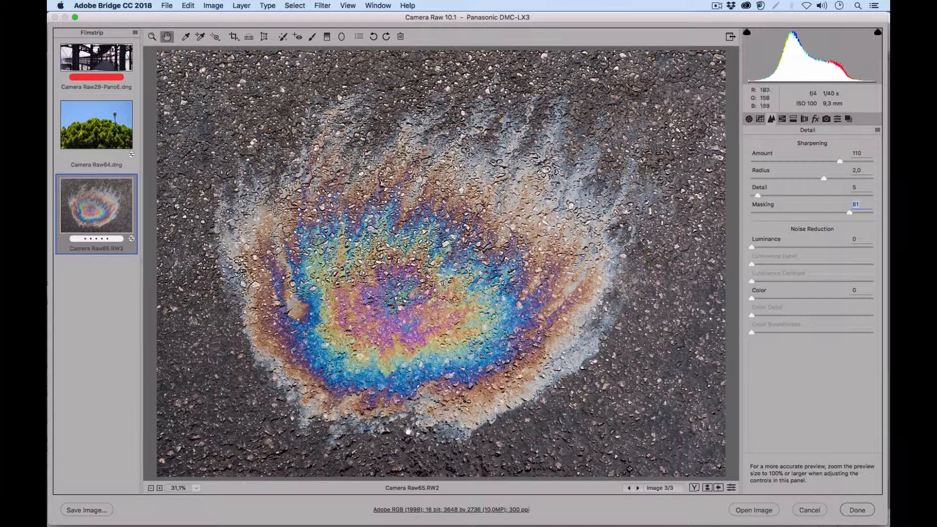
Step: Compare the oil stain photo with and without its sharpening at 200% zoom, and return to the full-image view
click(197, 488)
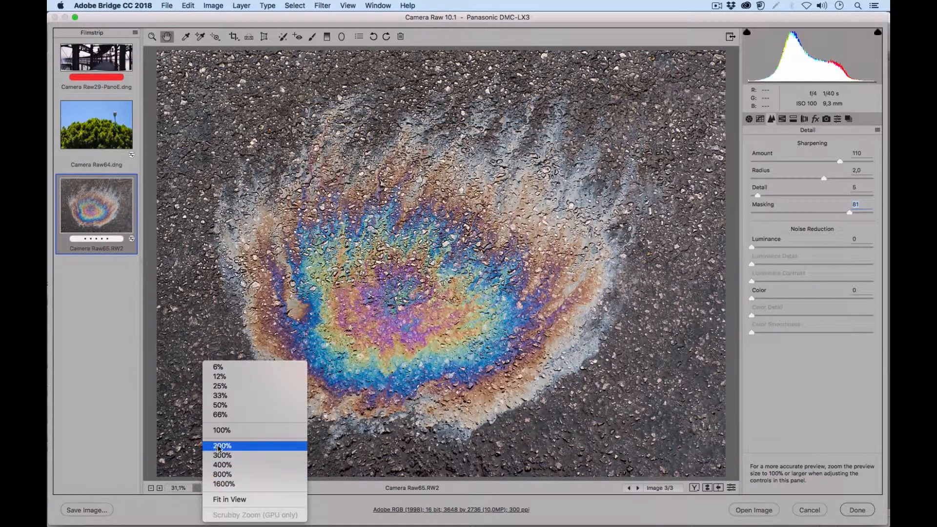
click(217, 448)
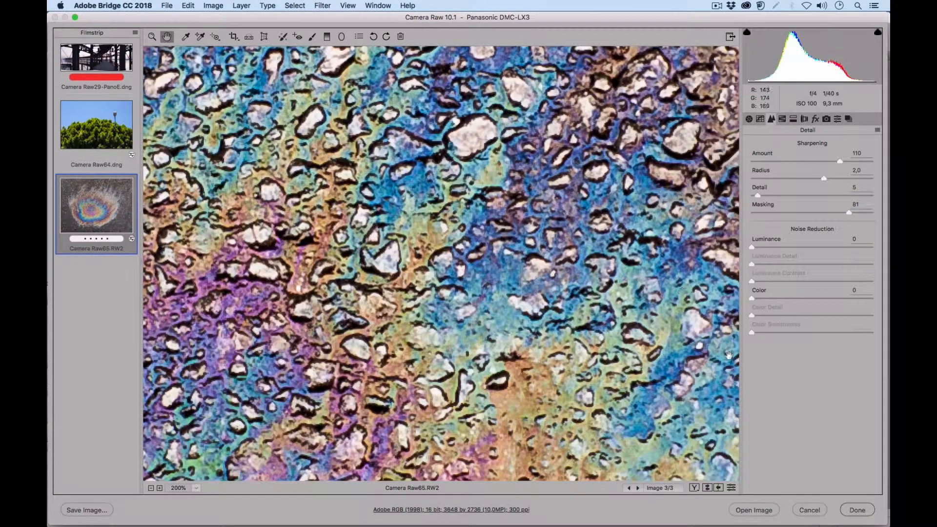
click(731, 488)
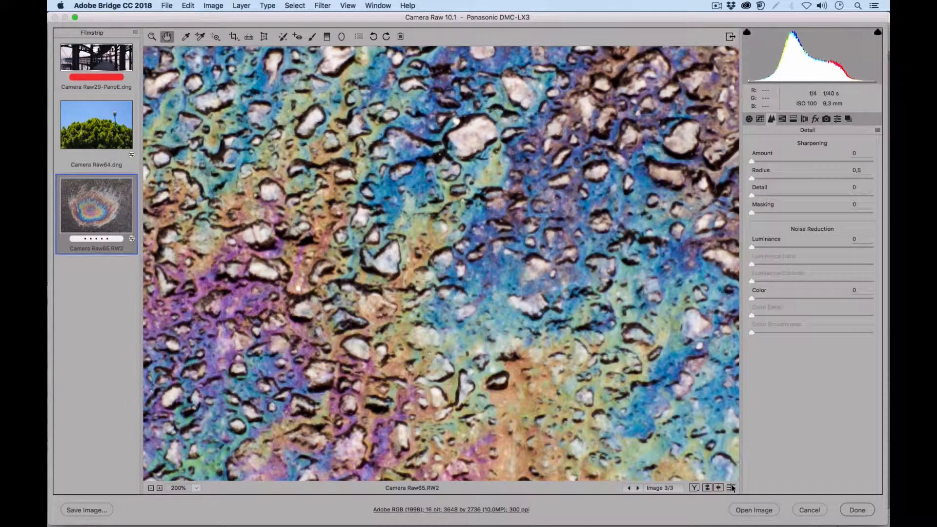
click(731, 488)
click(731, 488)
click(731, 489)
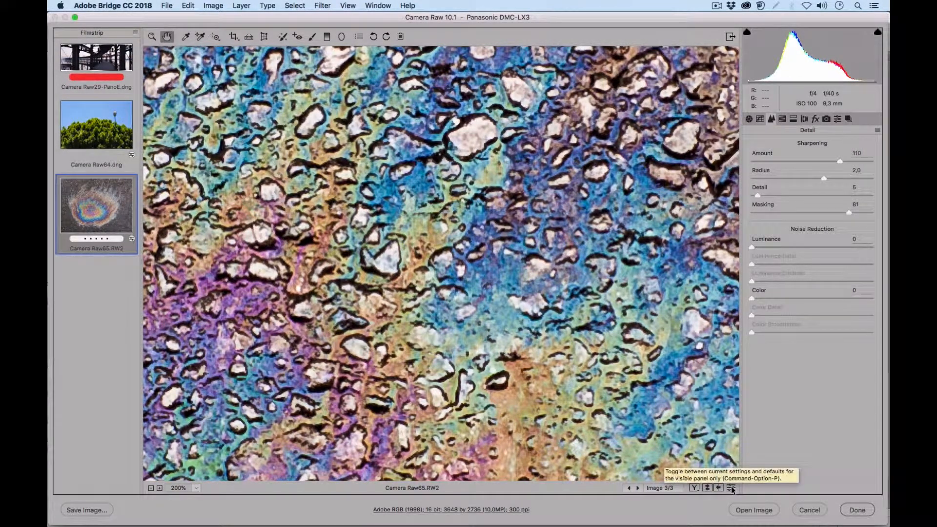
click(731, 489)
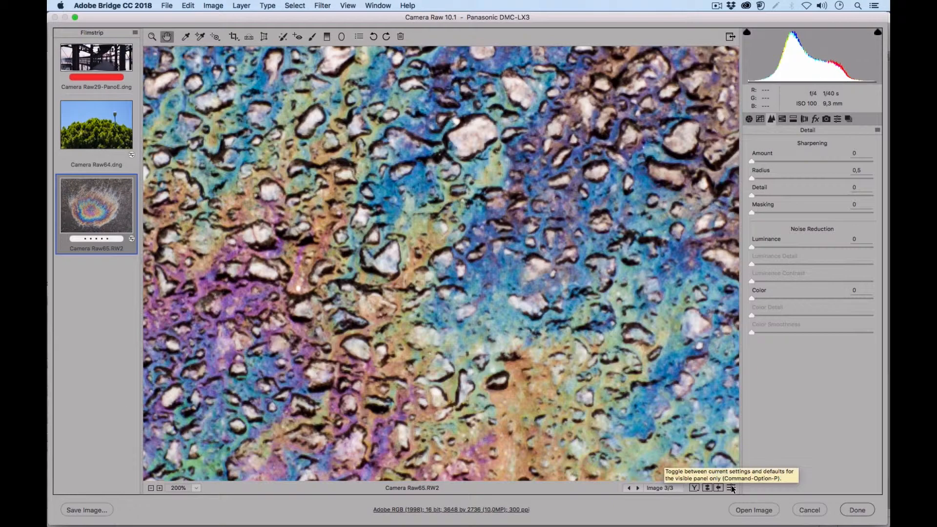
click(731, 488)
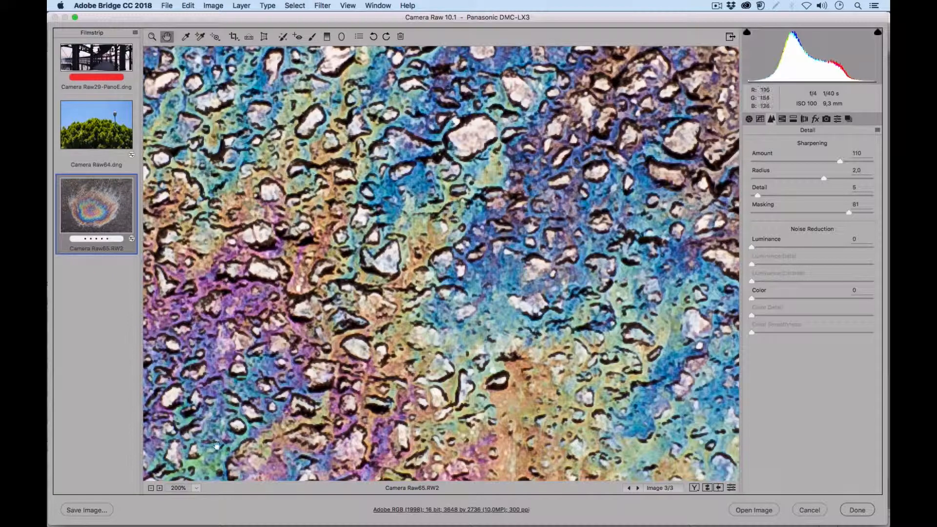
click(196, 488)
click(210, 499)
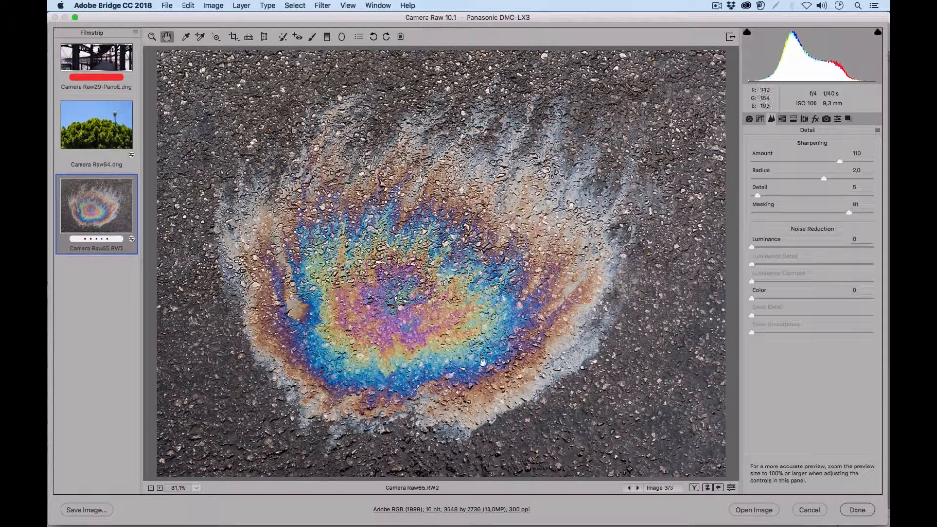
Step: Save the photo's current settings as a snapshot named "Revelada y enfocada"
click(849, 119)
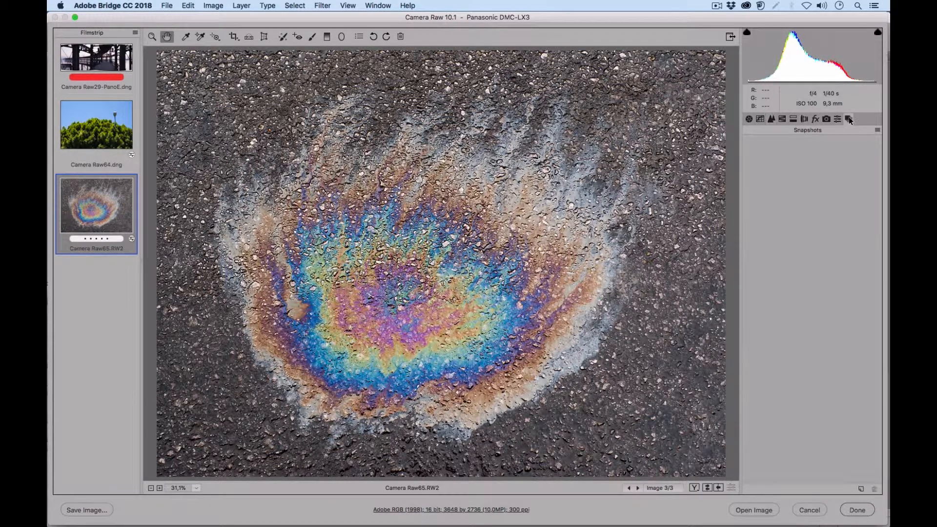
click(861, 489)
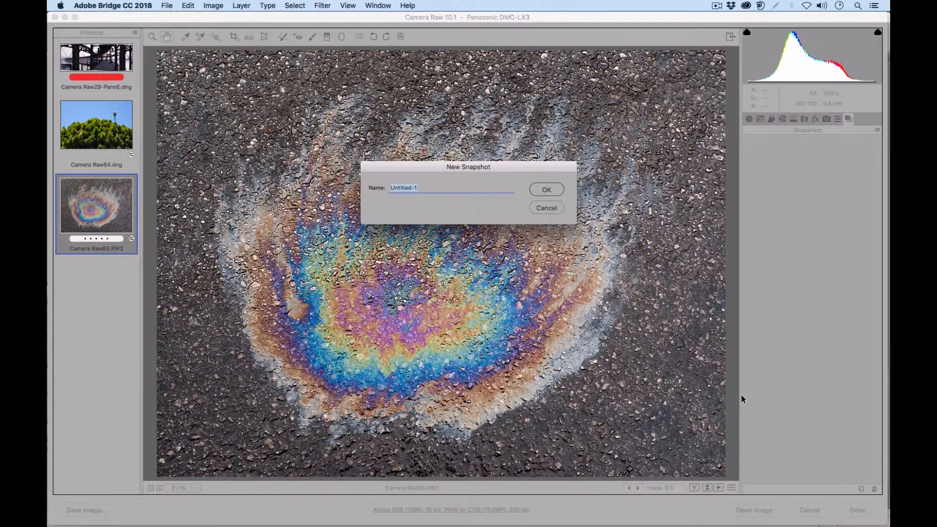
text(N)
text(evelada y enfocada)
click(558, 188)
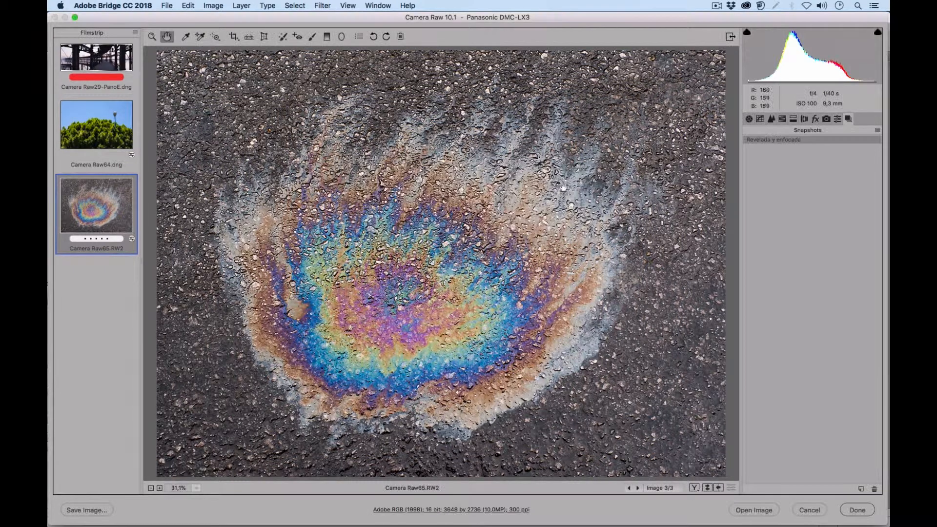
Step: Review the photo's sharpening settings once more and return to the list of snapshots
click(771, 119)
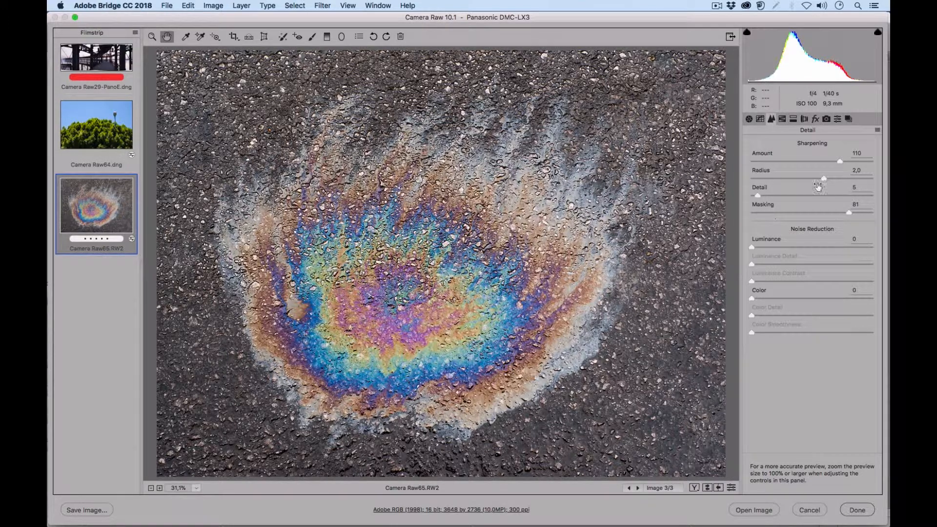
click(848, 118)
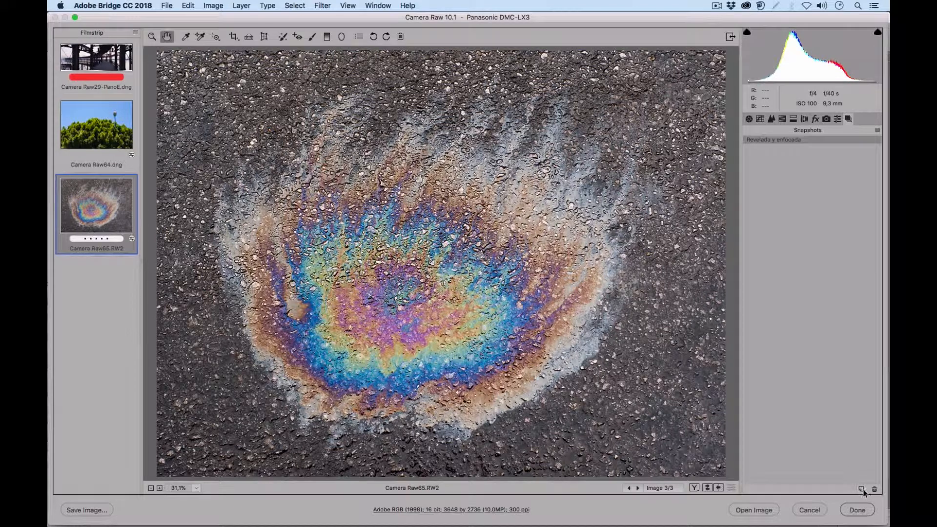
Step: Apply the Camera Raw Defaults to the oil stain photo and save that state as a snapshot named "Original"
click(877, 130)
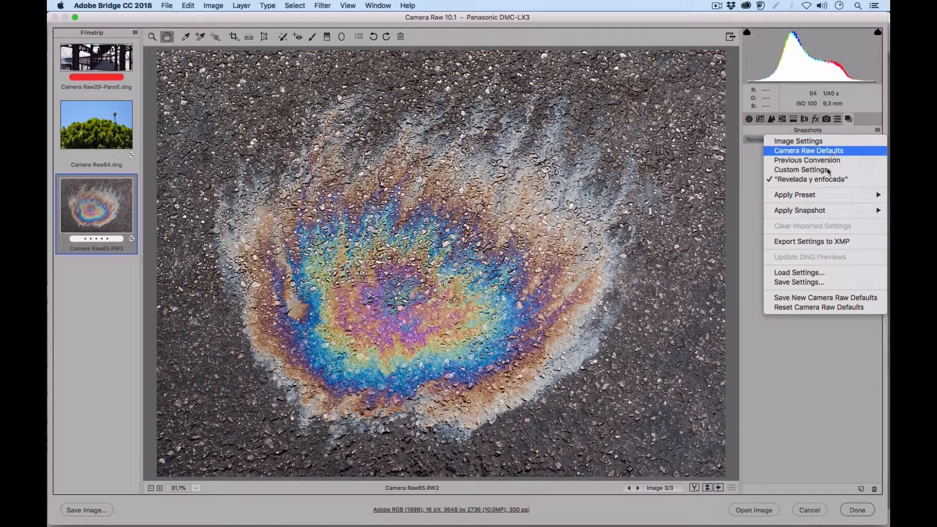
click(829, 151)
click(861, 488)
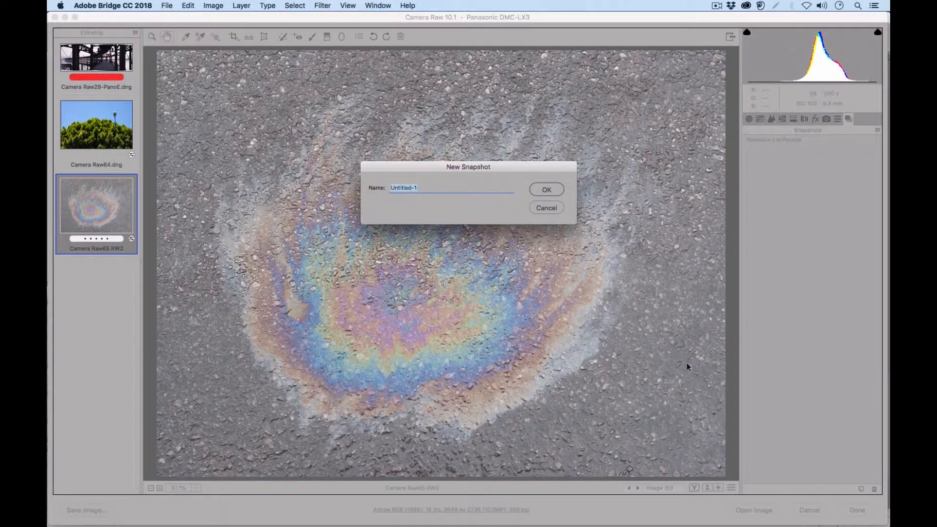
text(Original)
click(553, 192)
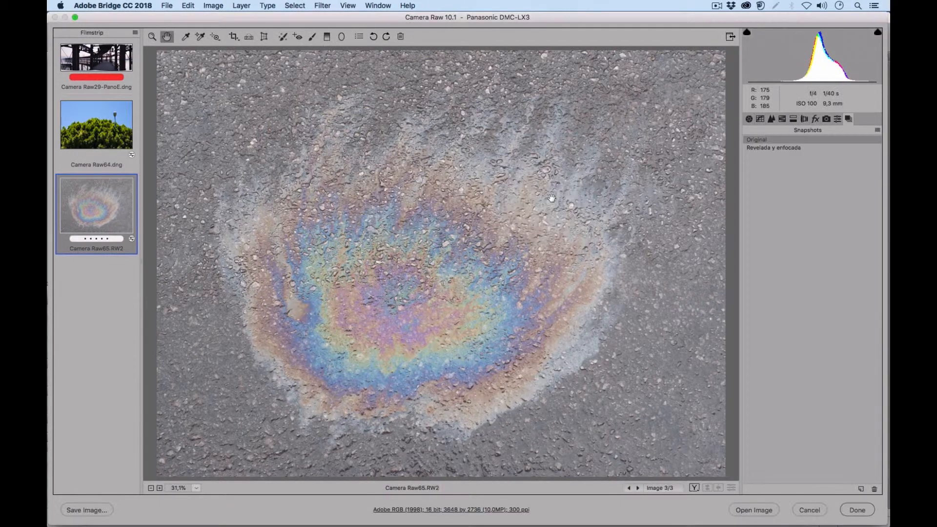
Step: Alternate between the "Original" and "Revelada y enfocada" snapshots to compare them, leaving "Revelada y enfocada" applied
click(779, 147)
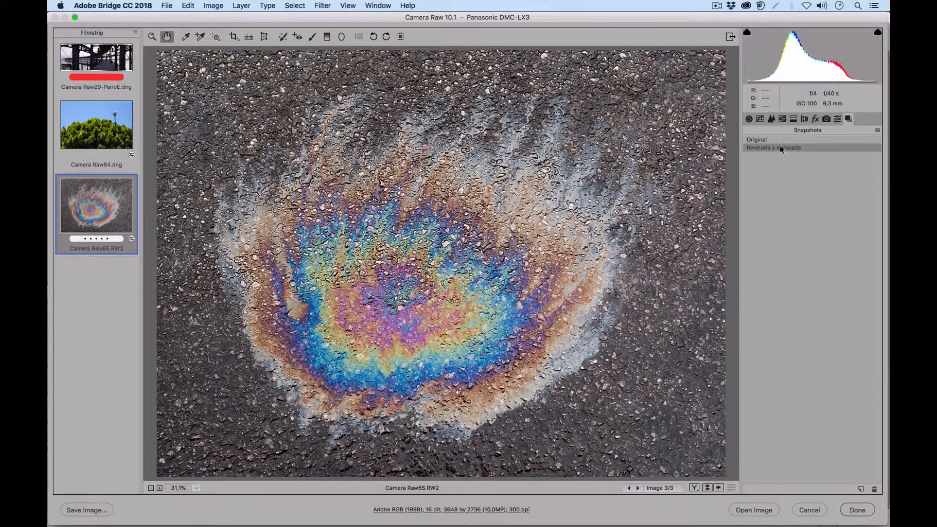
click(778, 139)
click(779, 146)
click(777, 139)
click(779, 148)
Step: Switch to the pier panorama Camera Raw29-PanoE.dng and apply its "Revelada" snapshot
click(100, 60)
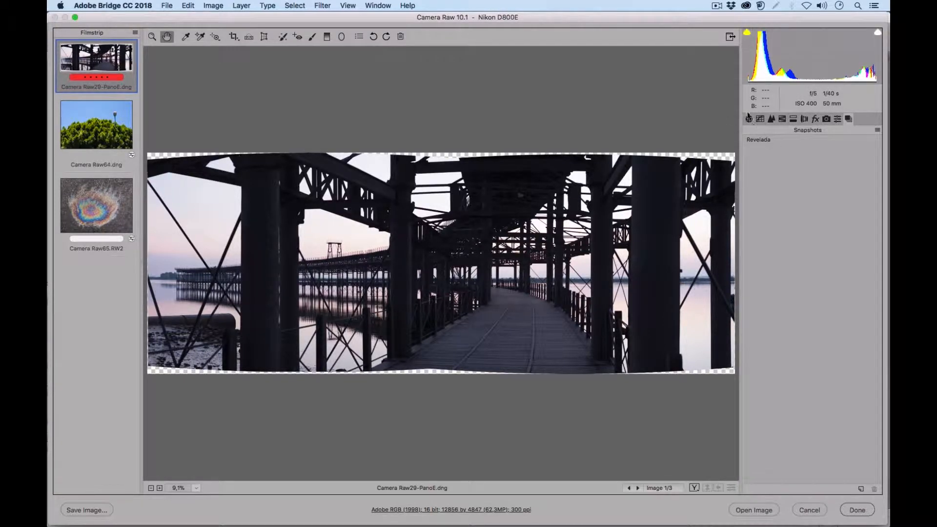
click(763, 140)
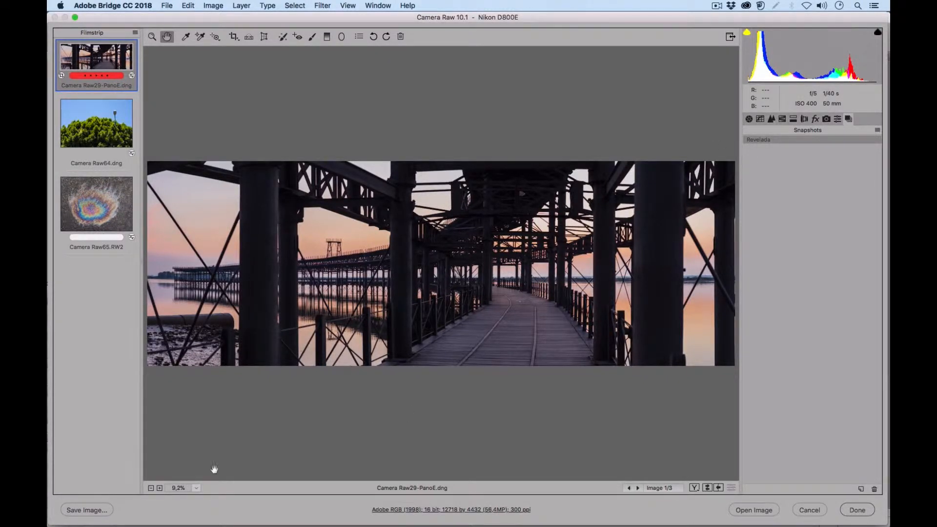
Step: Examine the panorama's dark crossed beams for noise and color fringes at 200% zoom, with the sharpening and noise reduction settings shown
click(771, 119)
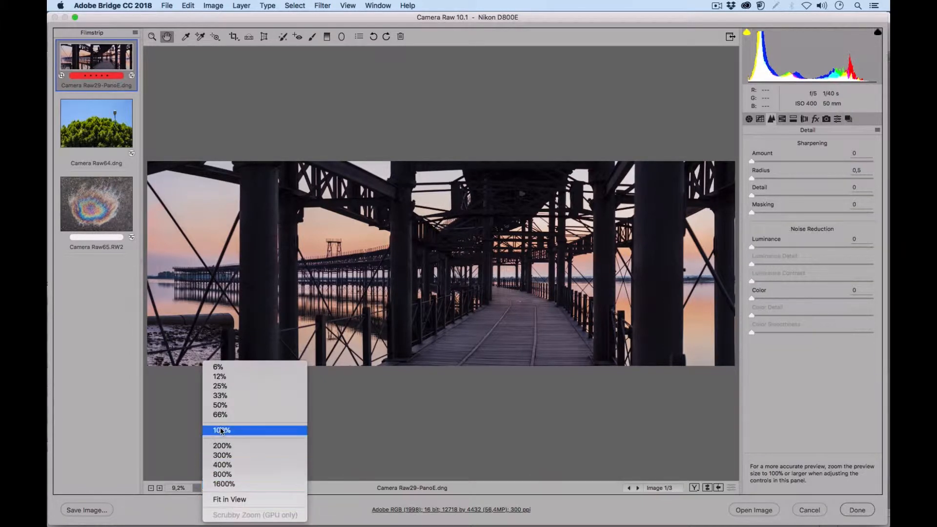
click(222, 430)
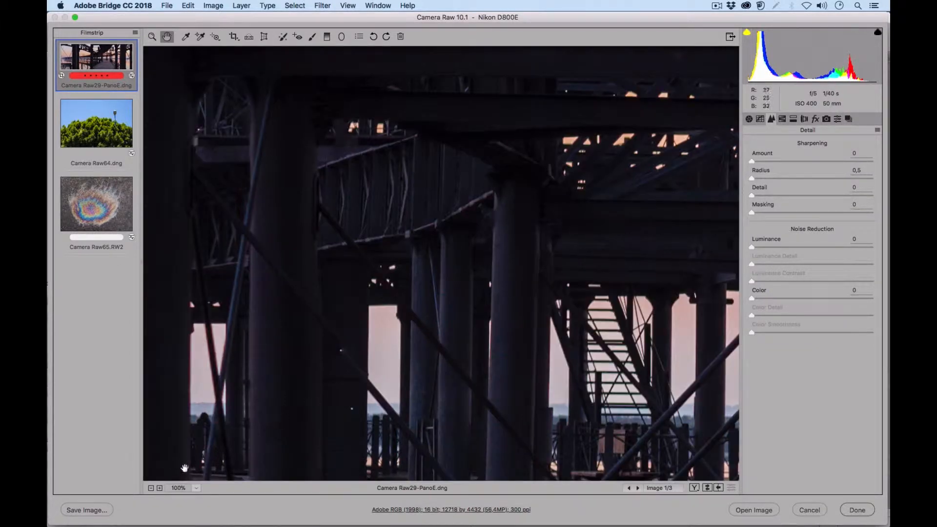
click(197, 489)
click(220, 443)
drag(556, 141, 377, 472)
drag(494, 273, 279, 441)
drag(474, 239, 581, 317)
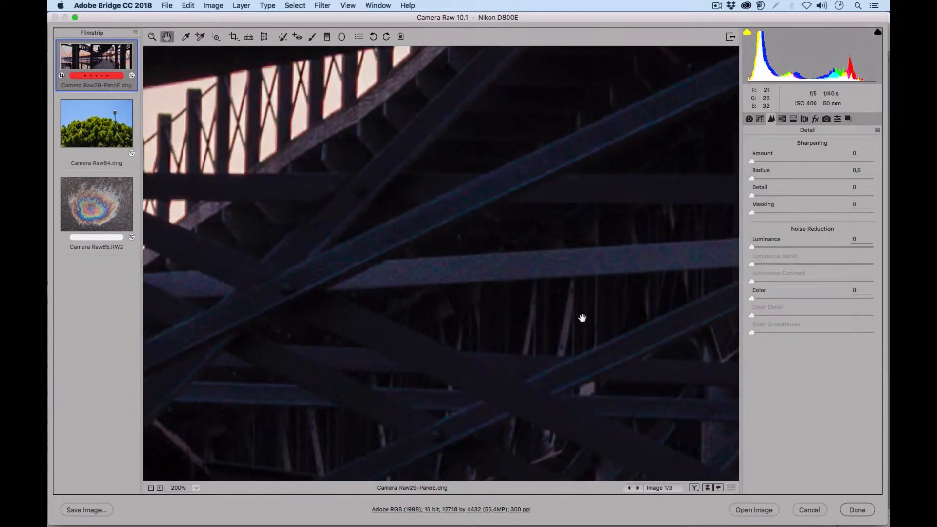
drag(429, 259, 662, 264)
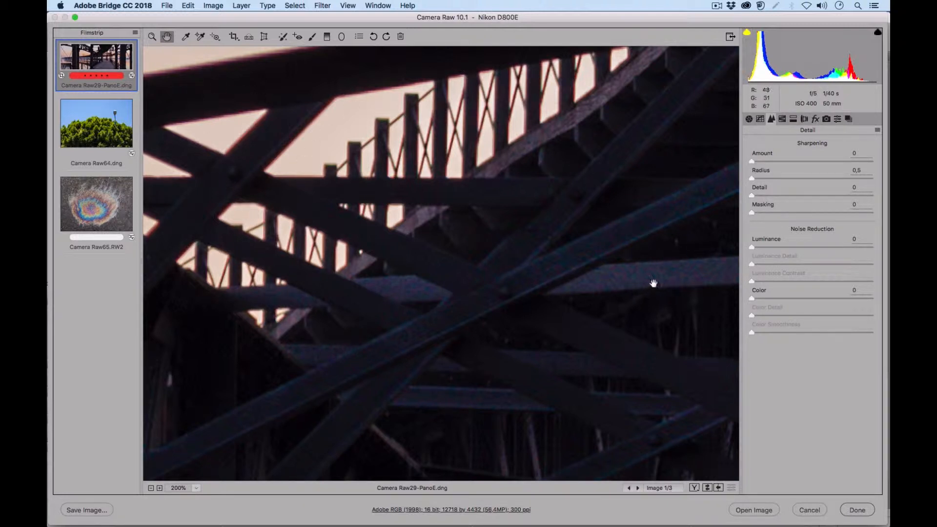
drag(654, 280, 644, 276)
Step: Raise the panorama's Shadows to +63 in the basic adjustments
click(749, 118)
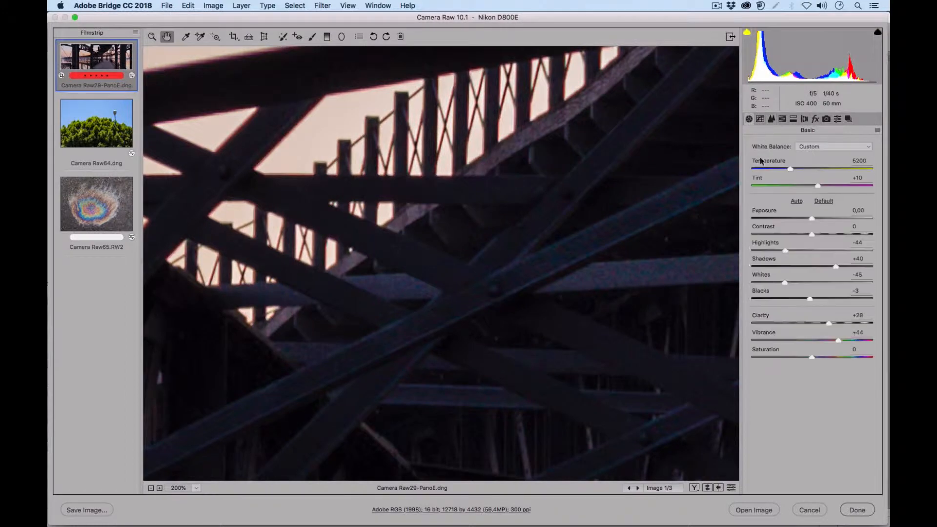
mouse_move(838, 265)
mouse_down()
mouse_move(866, 266)
mouse_move(853, 263)
mouse_up()
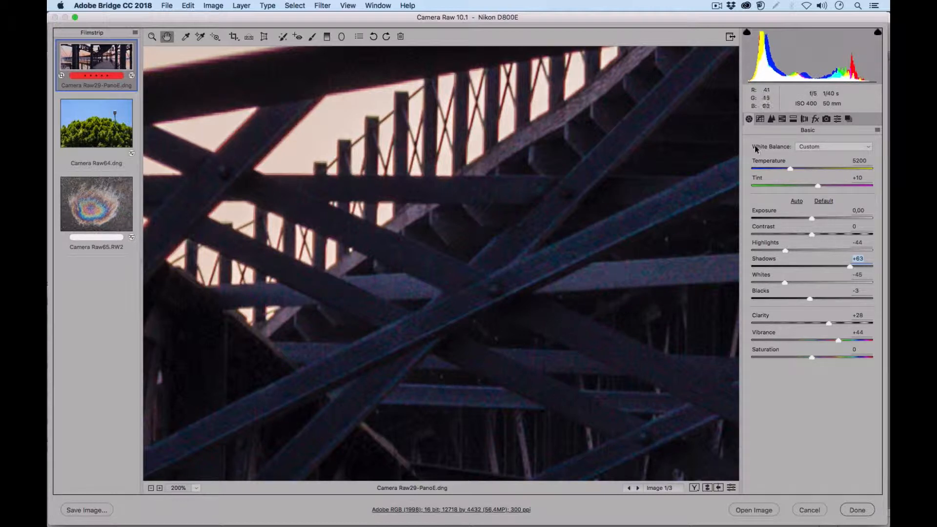
Step: Reduce the noise in the dark beams by setting Color noise reduction to 18 and Luminance to 15
click(771, 120)
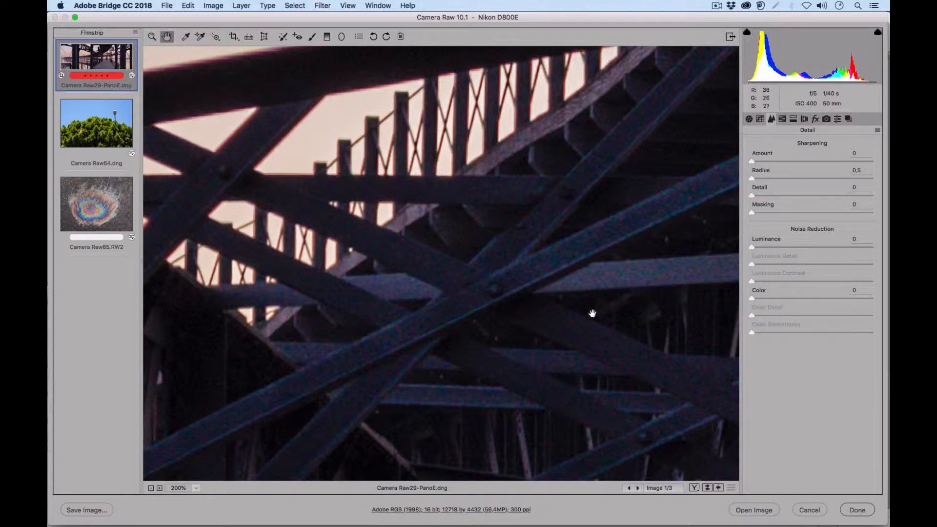
drag(573, 299, 449, 254)
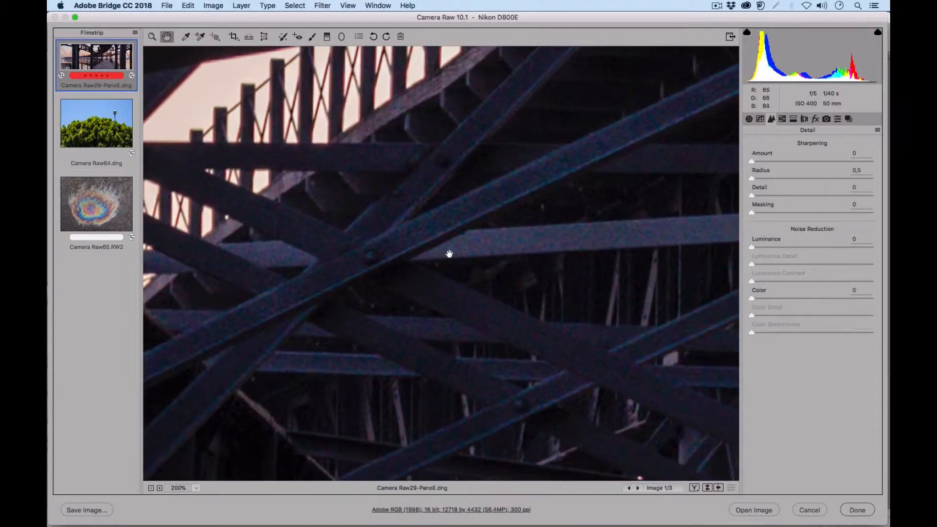
drag(515, 312, 635, 327)
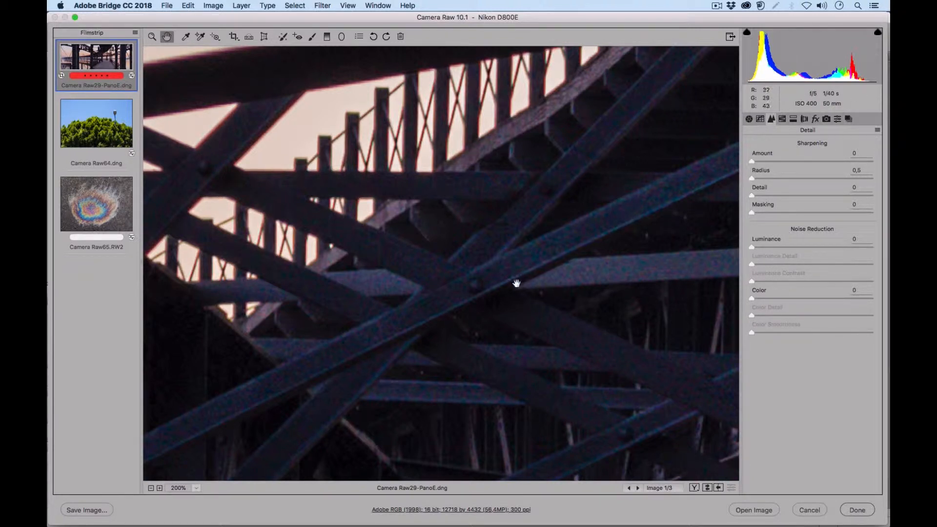
drag(763, 297, 773, 300)
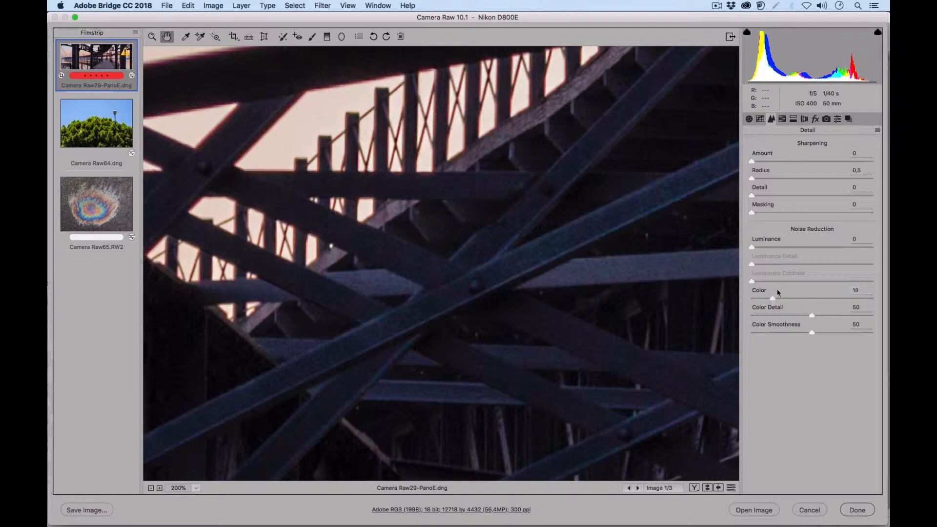
drag(768, 246, 767, 245)
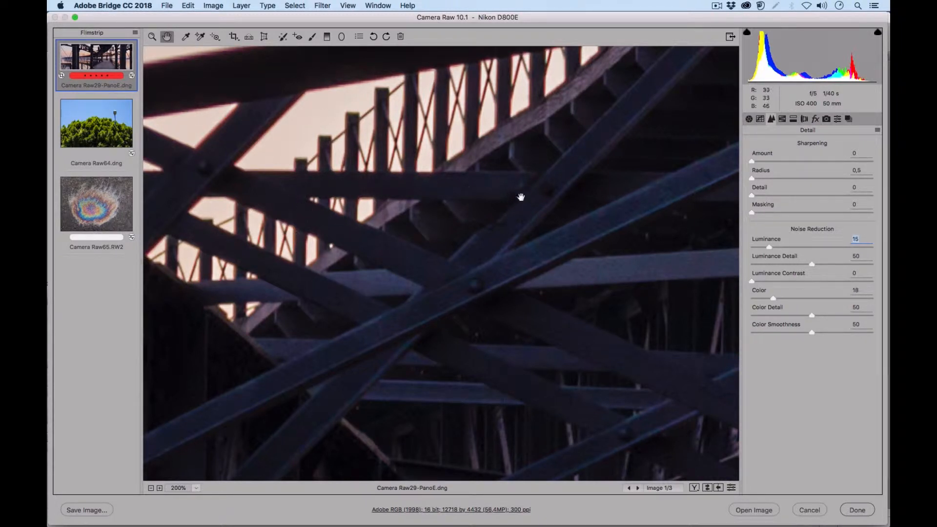
Step: Enable Remove Chromatic Aberration in the panorama's lens correction profile settings
click(804, 119)
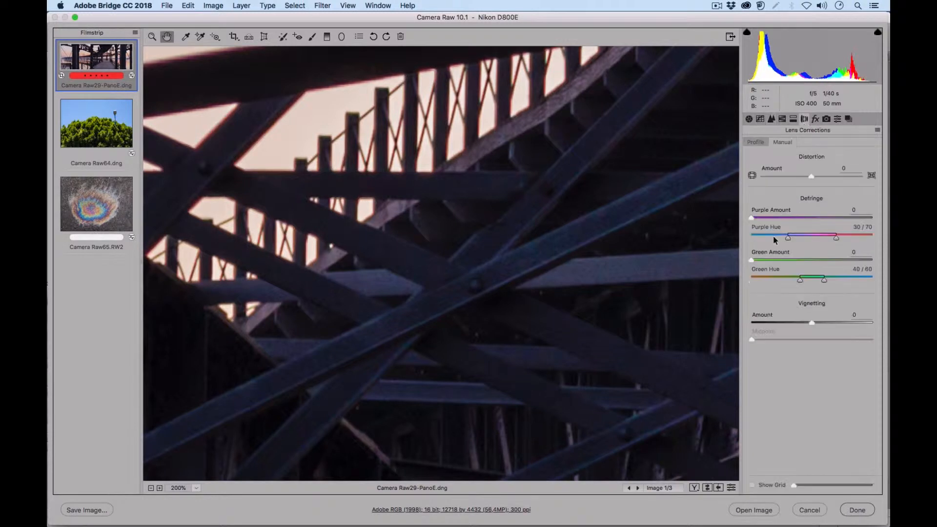
click(756, 142)
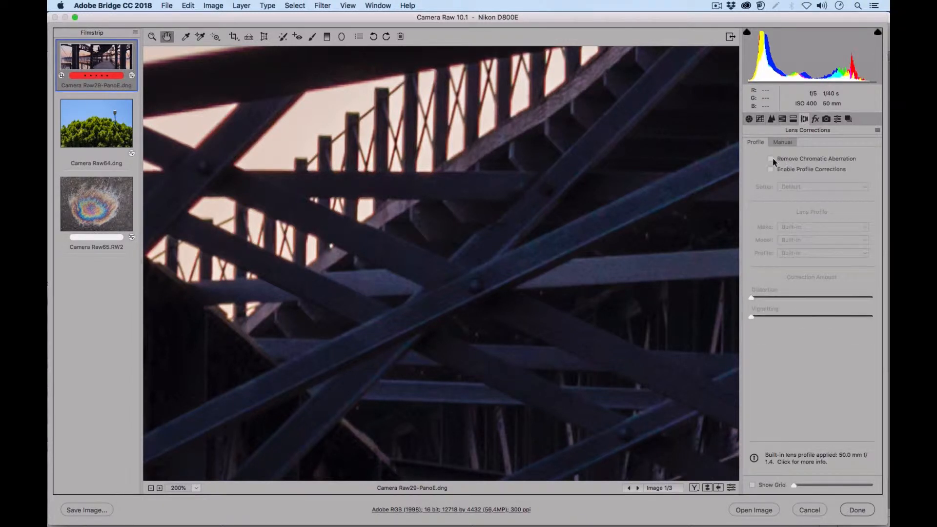
click(771, 159)
Step: Remove the purple fringes manually with a Defringe Purple Amount of 10 and a Purple Hue range of 57/97
click(782, 142)
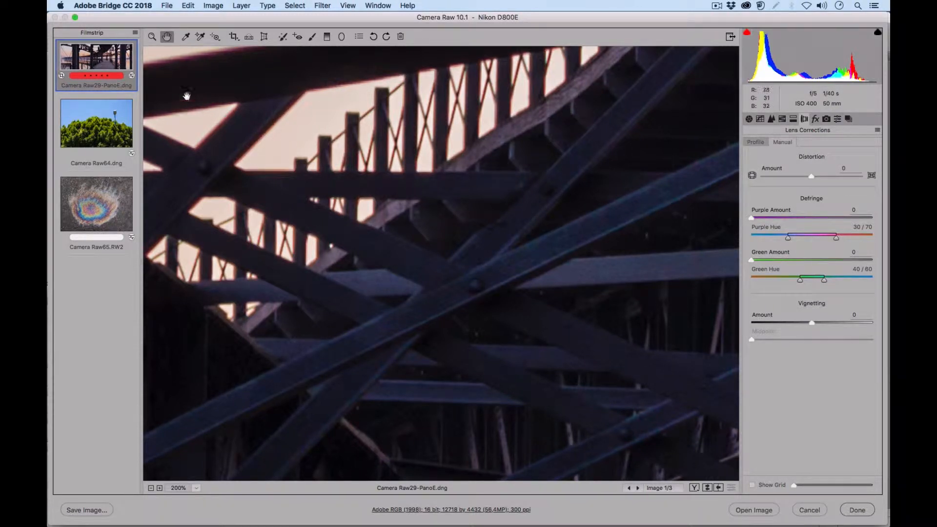
drag(814, 239, 830, 239)
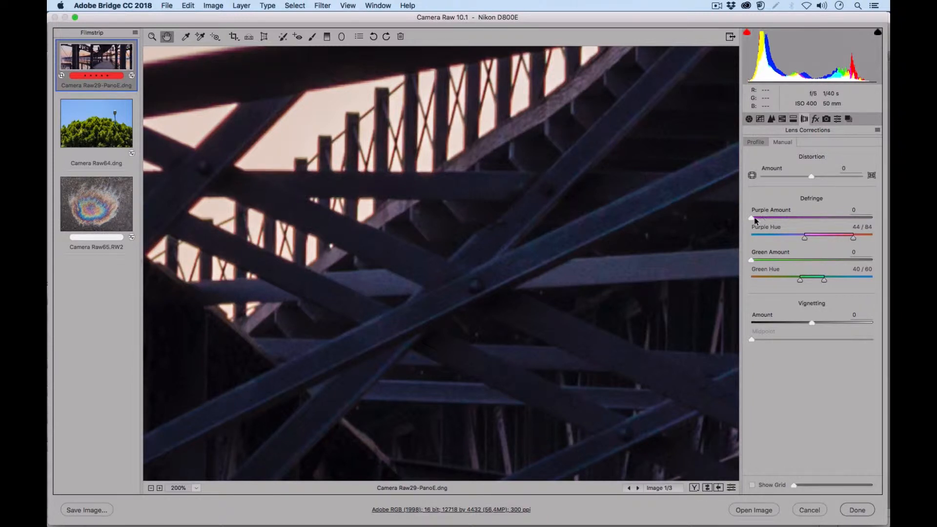
drag(752, 218, 845, 237)
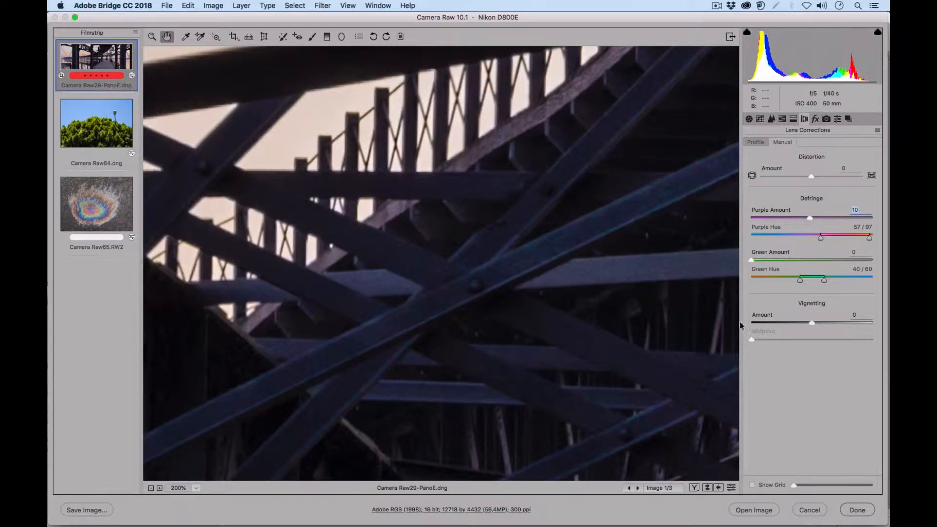
Step: Compare the panorama with and without the manual lens corrections
click(731, 488)
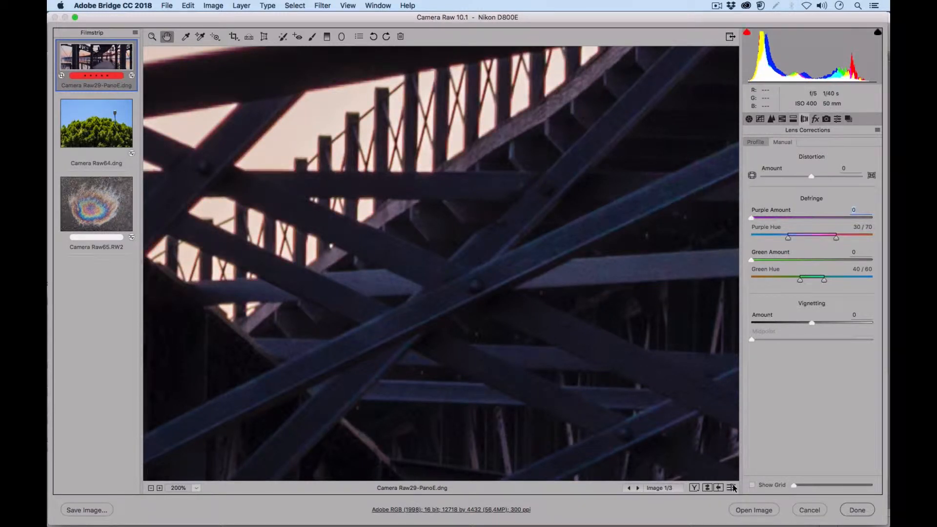
click(732, 487)
click(731, 487)
click(731, 487)
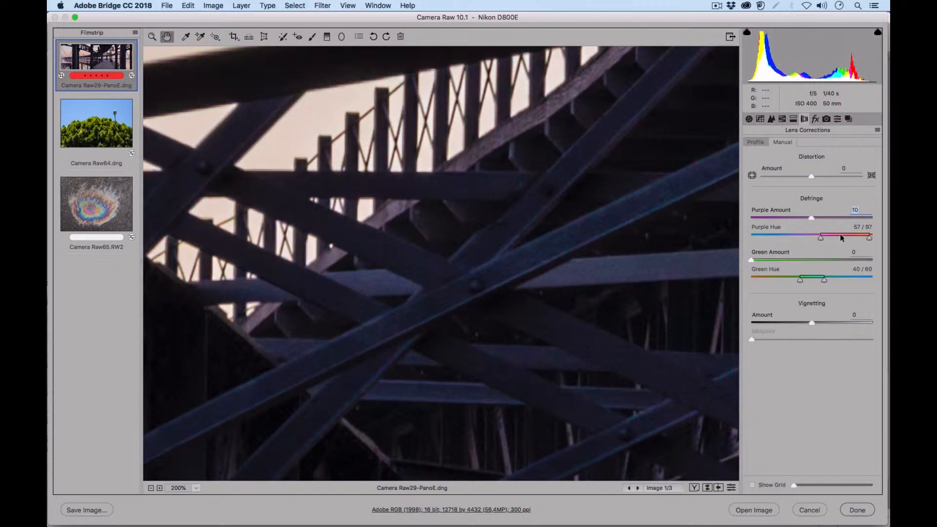
Step: Shift the Defringe Purple Hue range slightly lower and compare the result against the uncorrected fringes
drag(840, 237, 834, 236)
click(731, 488)
click(731, 488)
Step: Set the panorama's sharpening Amount to 85, judging it with the grayscale preview
click(772, 120)
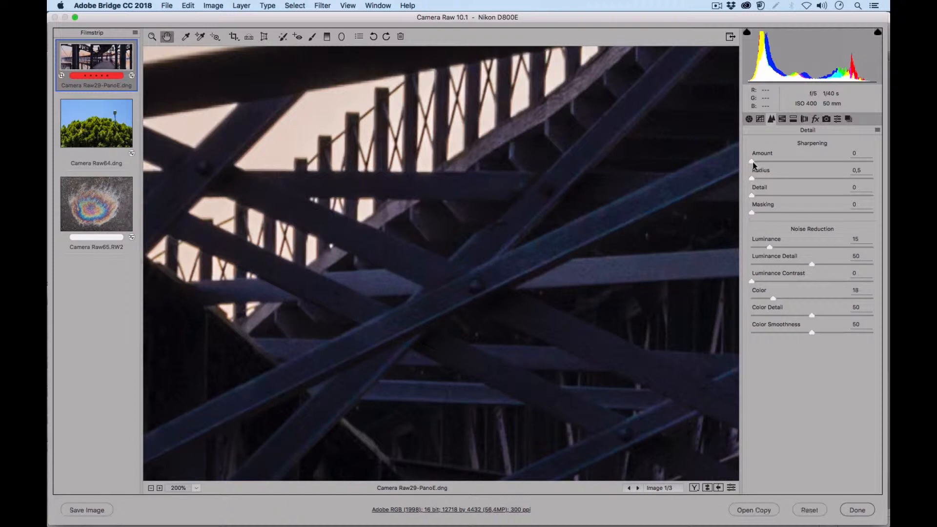
key(alt)
drag(768, 159, 828, 152)
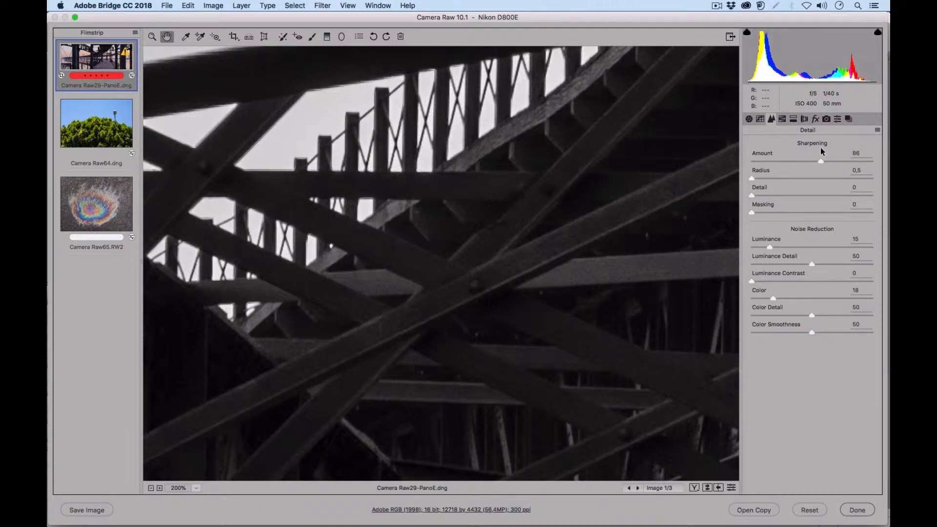
drag(821, 149, 819, 148)
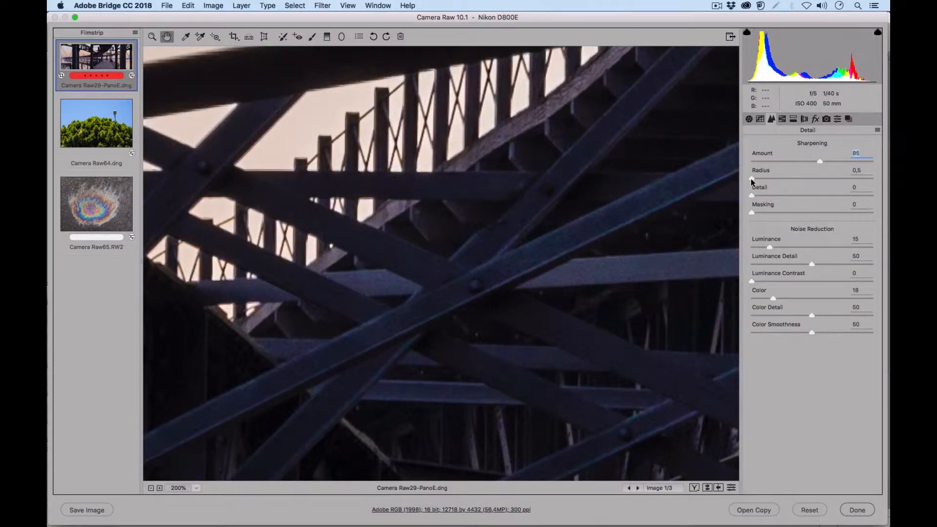
Step: Set the sharpening Radius to 1,5, judging it with the edge preview, and the Detail to 2
drag(752, 178, 790, 175)
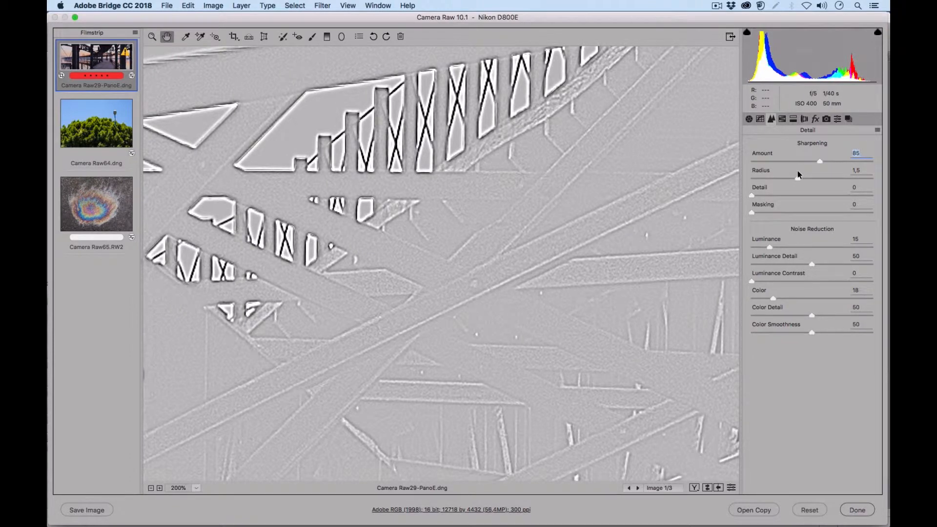
drag(799, 174, 801, 178)
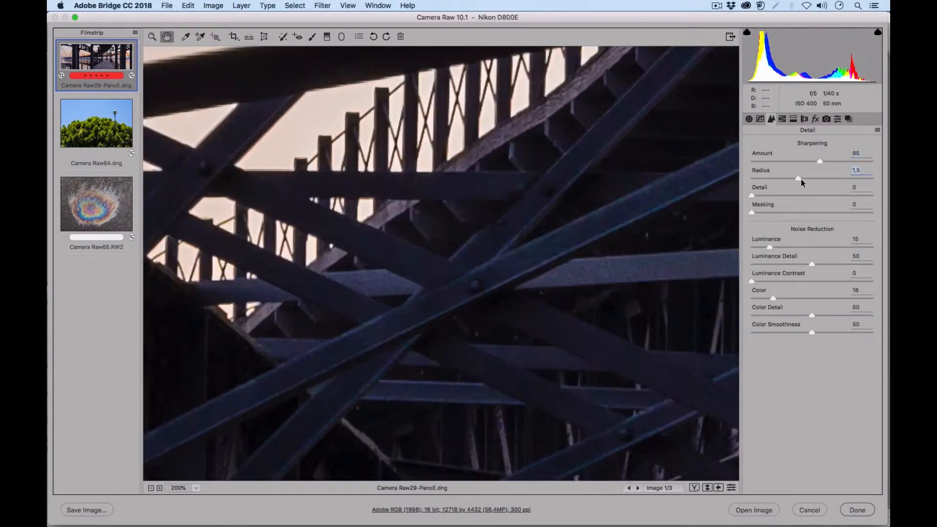
click(754, 196)
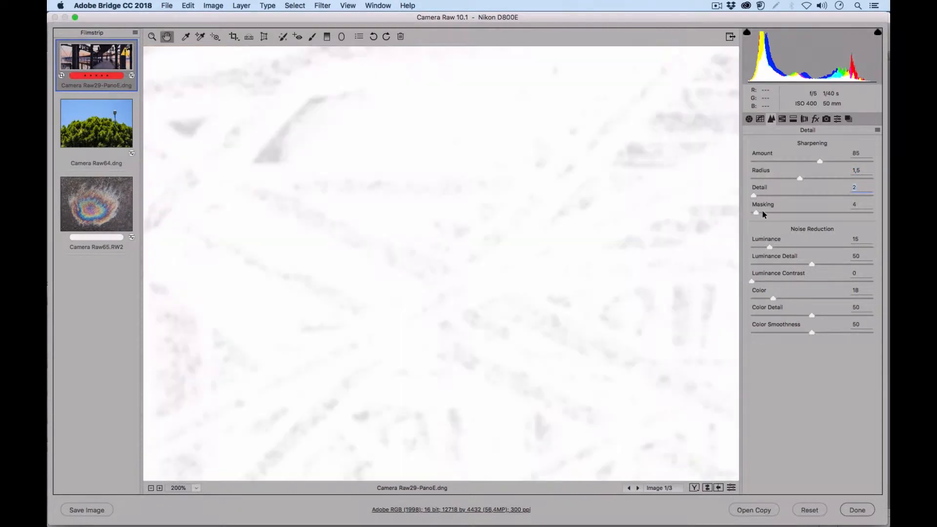
Step: Set the sharpening Masking to 48 with the whole panorama in view, using the black-and-white mask preview to protect smooth areas
drag(751, 212, 782, 212)
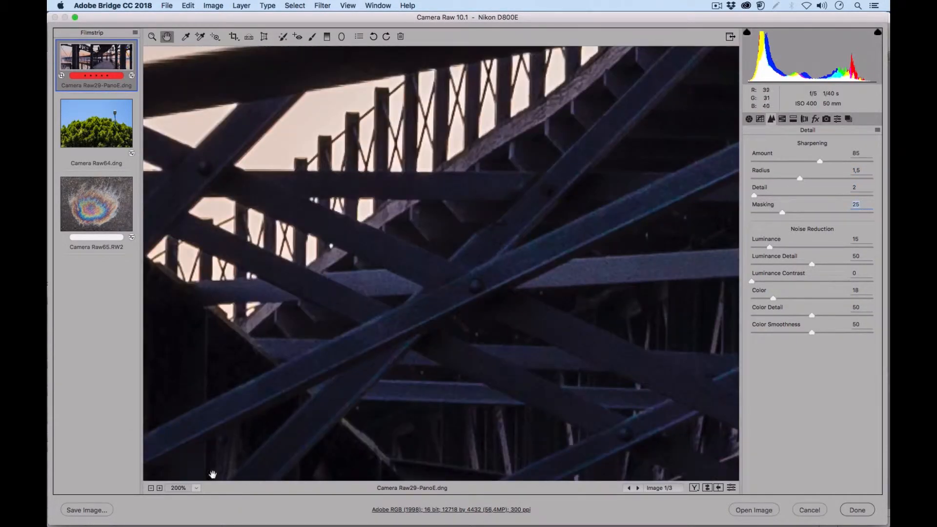
click(196, 487)
click(211, 498)
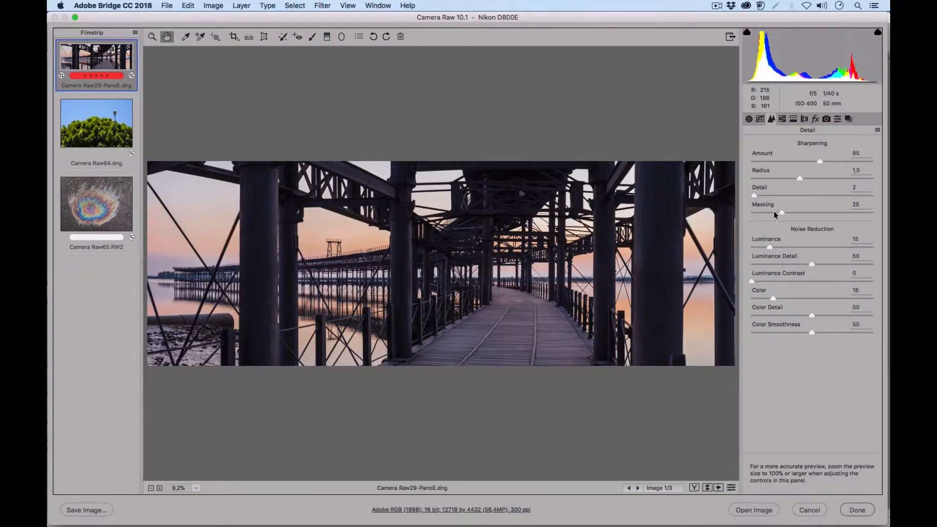
key(alt)
drag(781, 212, 752, 216)
alt+click(752, 214)
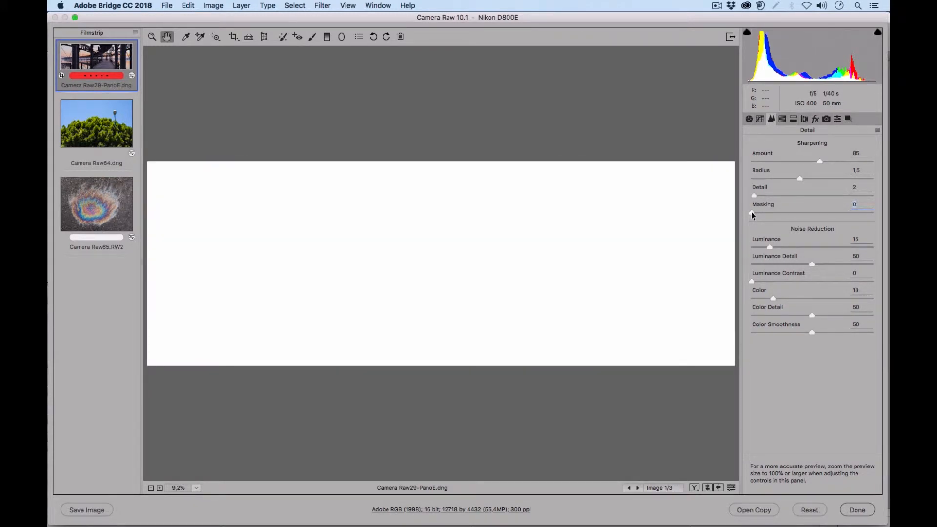
drag(751, 212, 810, 207)
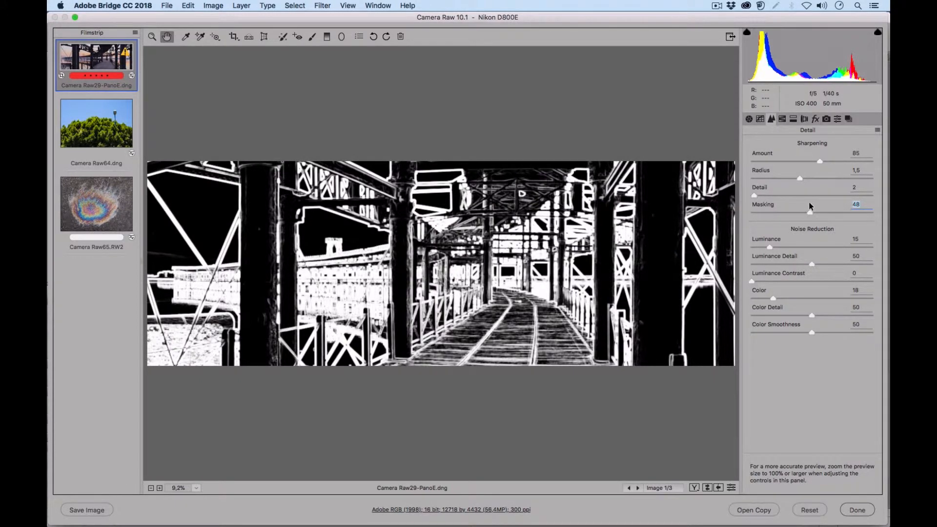
drag(806, 204, 806, 204)
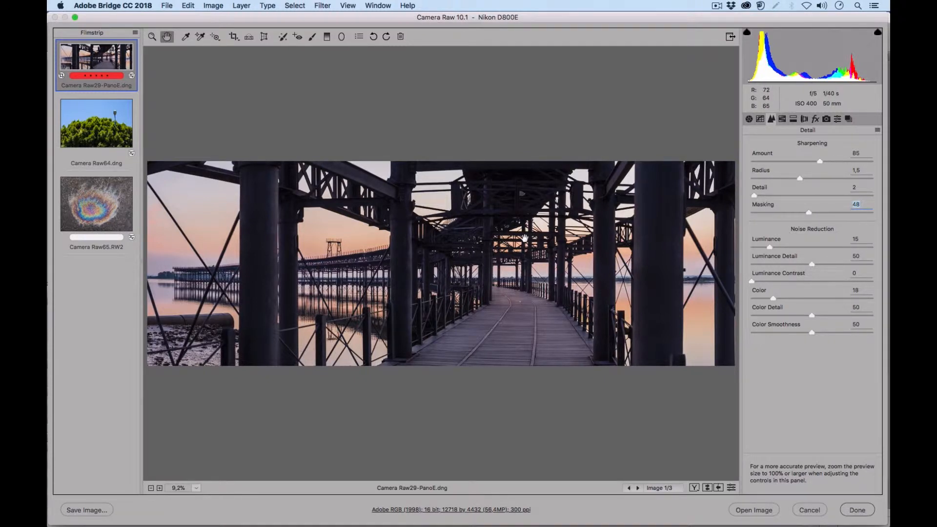
Step: Compare the panorama's Detail settings with the panel defaults on the pier's iron beams at 100%
click(197, 488)
click(224, 431)
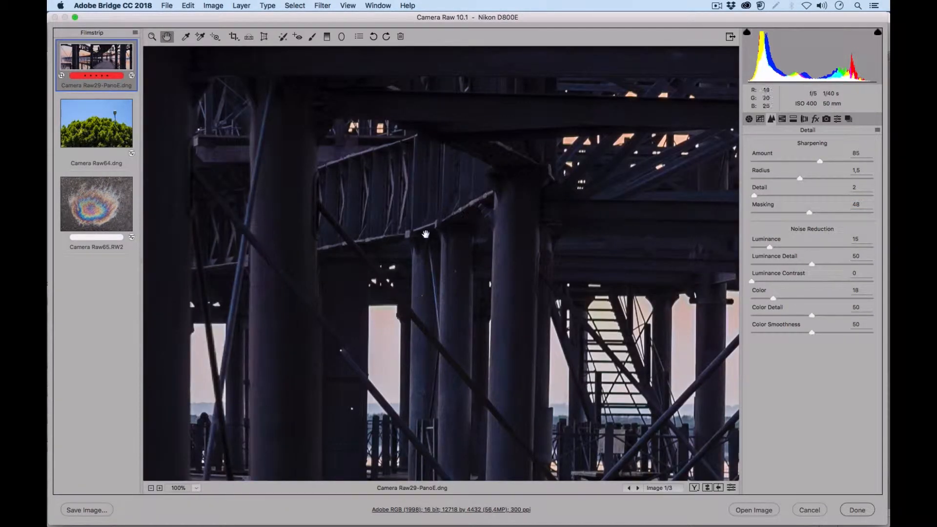
drag(426, 234, 459, 422)
drag(475, 189, 508, 382)
drag(515, 303, 356, 268)
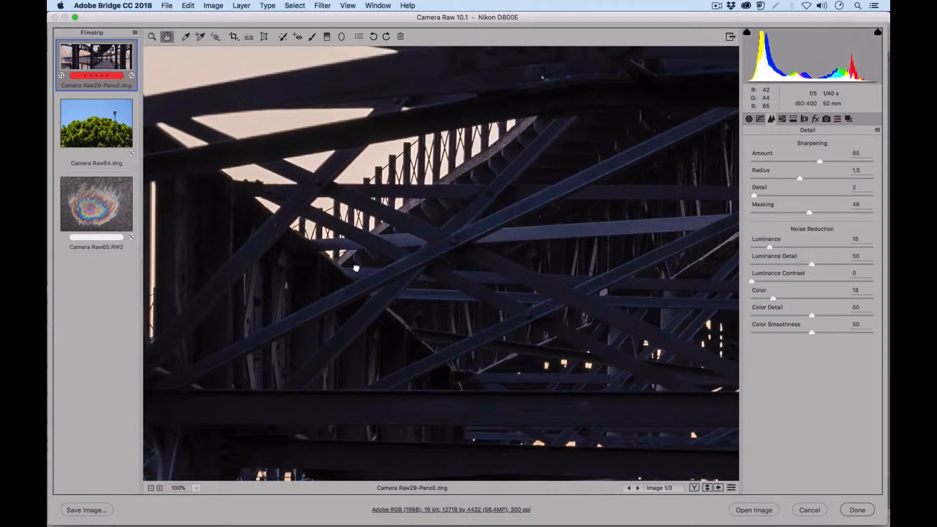
click(731, 488)
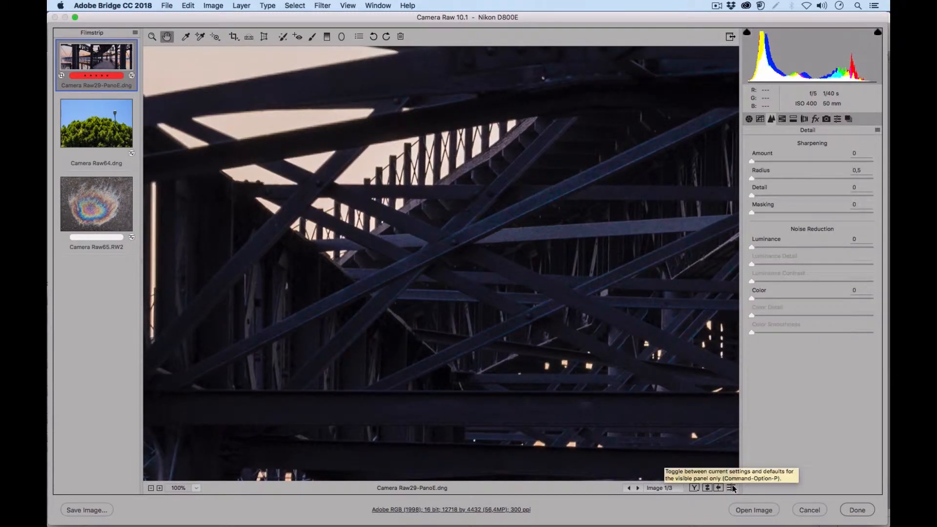
click(731, 487)
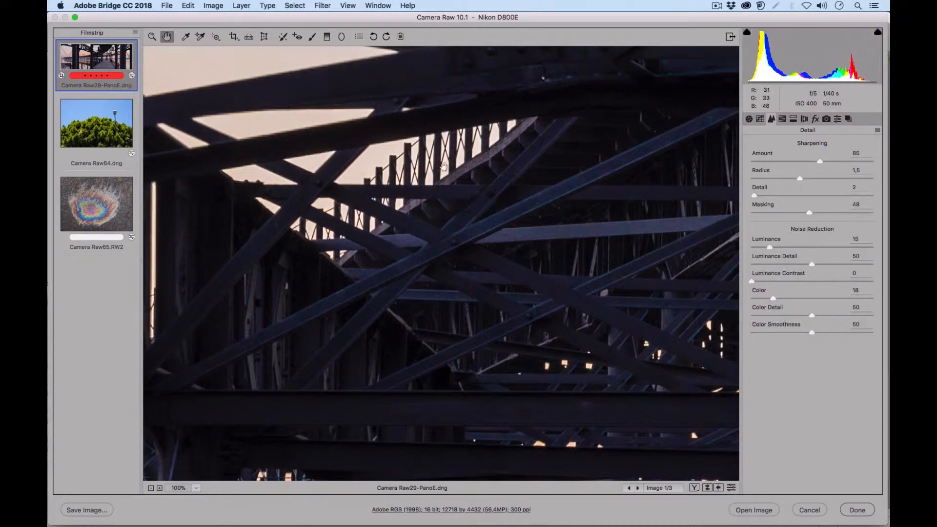
Step: Compare the Detail settings with the defaults at 200% on the crossed beams and railing
click(196, 487)
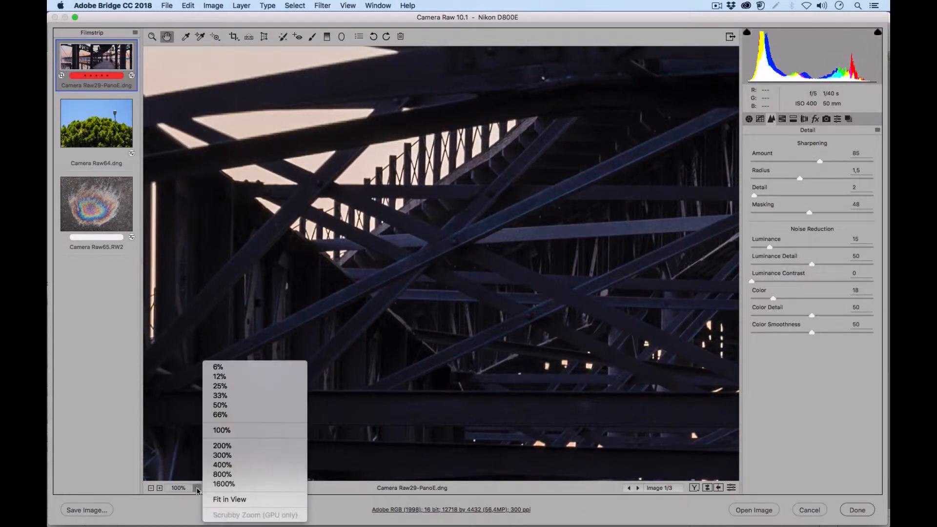
click(215, 445)
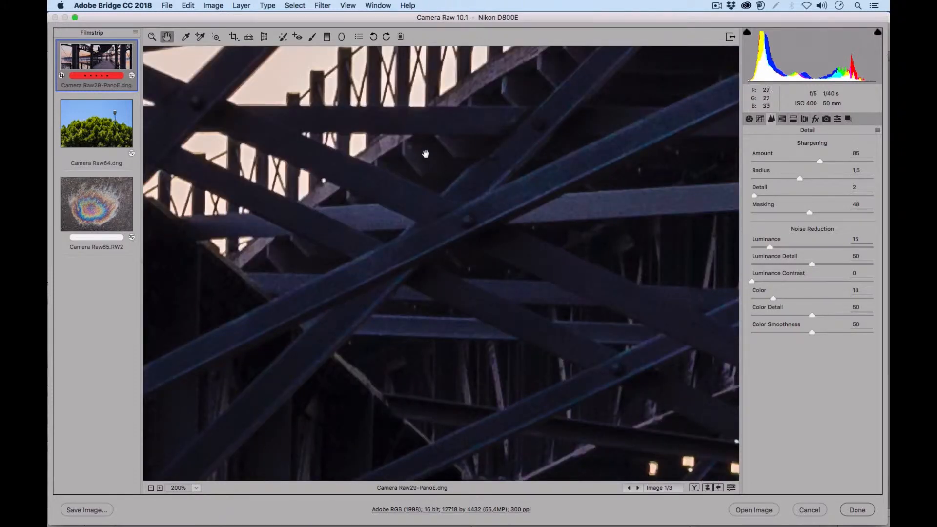
drag(426, 150, 482, 272)
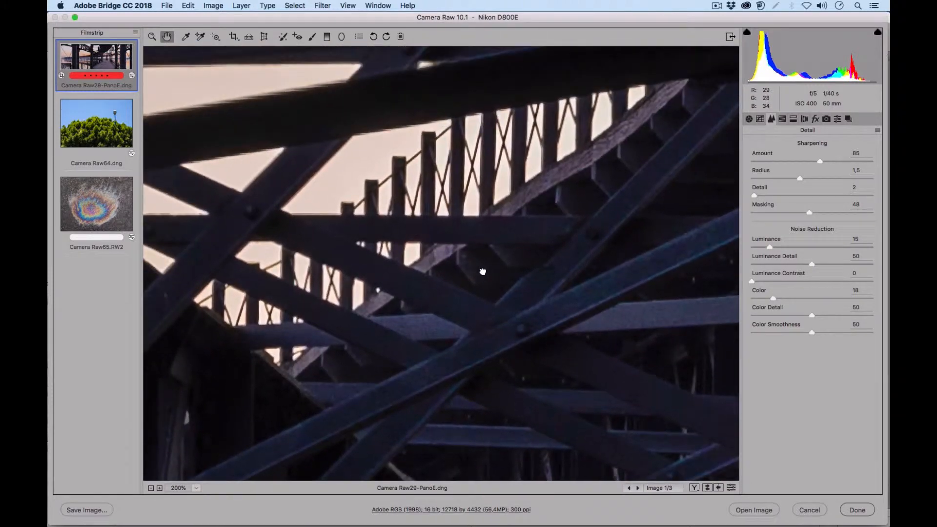
click(732, 488)
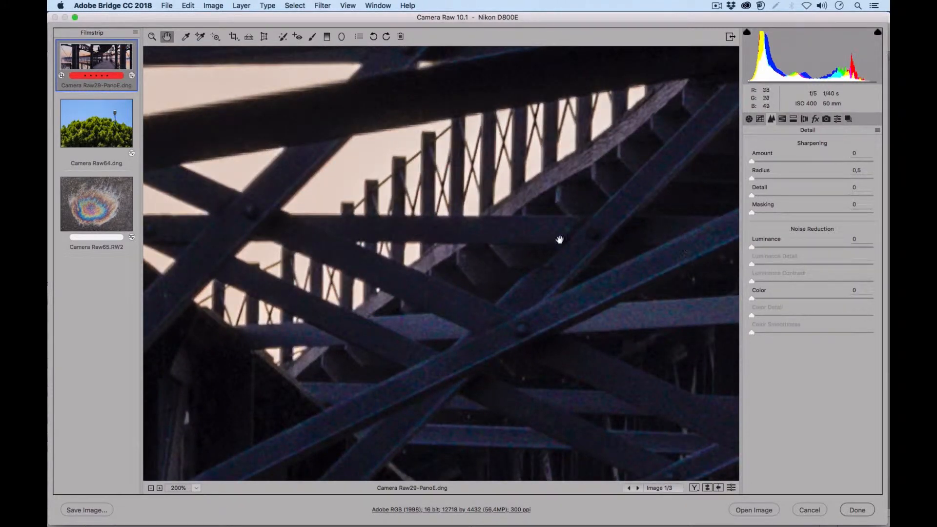
click(731, 488)
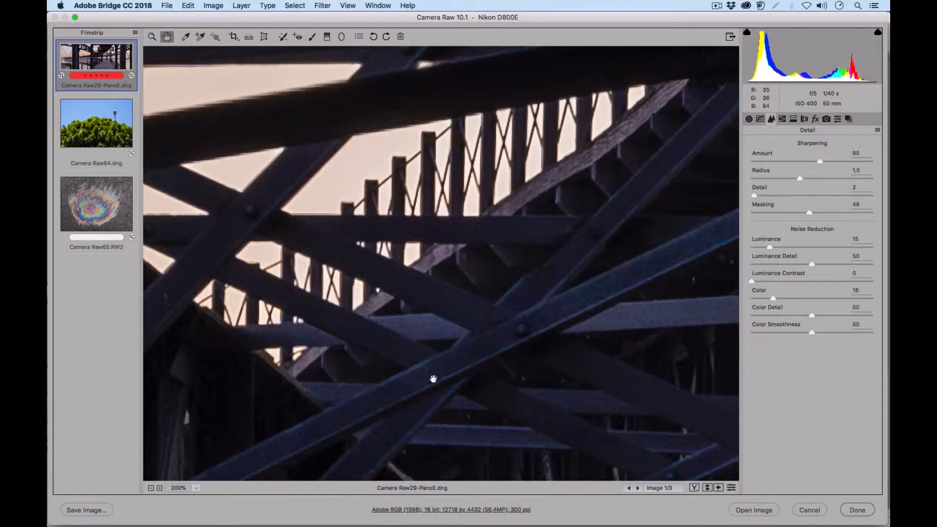
Step: Set the Color noise reduction to 35 and check the beams at 100%, using the side-by-side before/after view
click(794, 297)
click(196, 488)
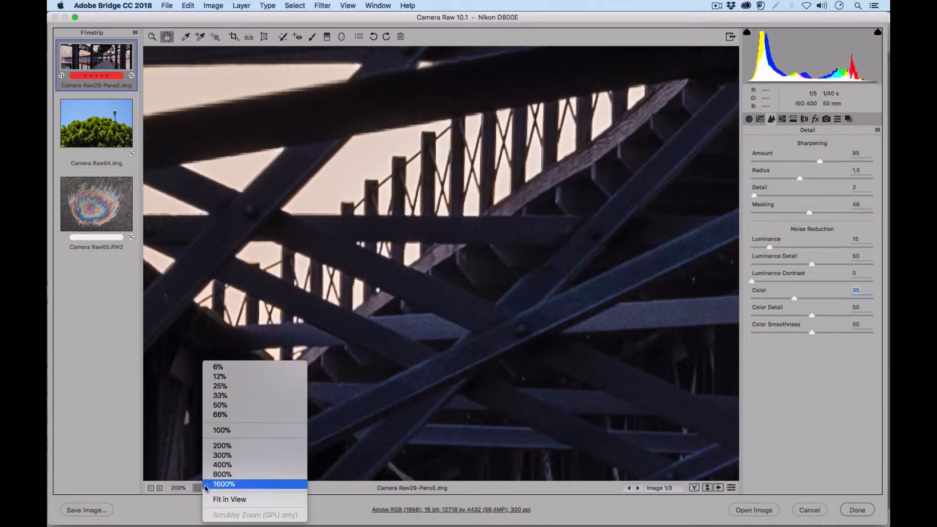
click(229, 432)
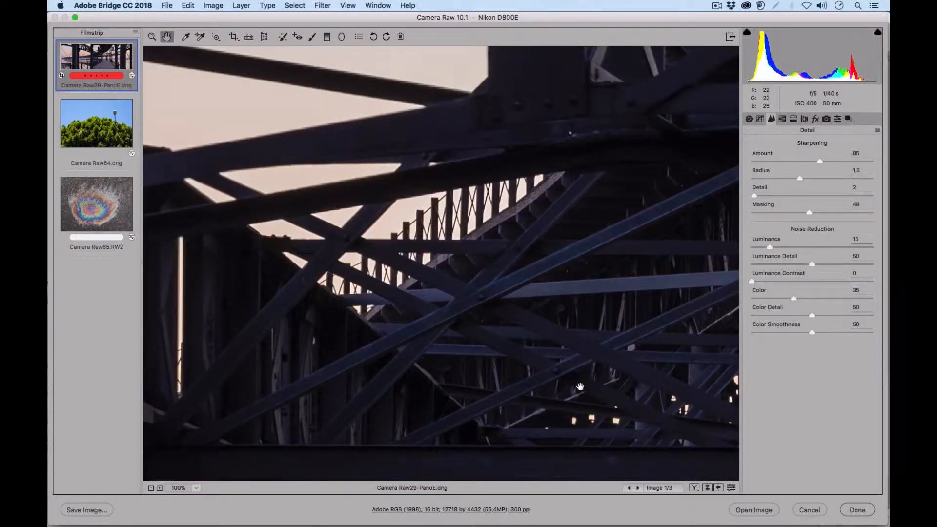
drag(580, 385, 391, 204)
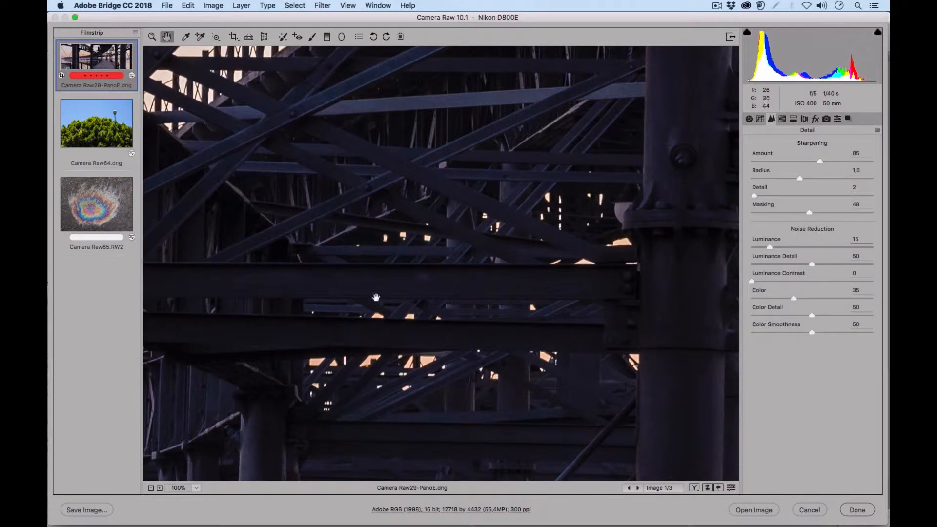
drag(229, 198, 537, 374)
drag(470, 336, 548, 389)
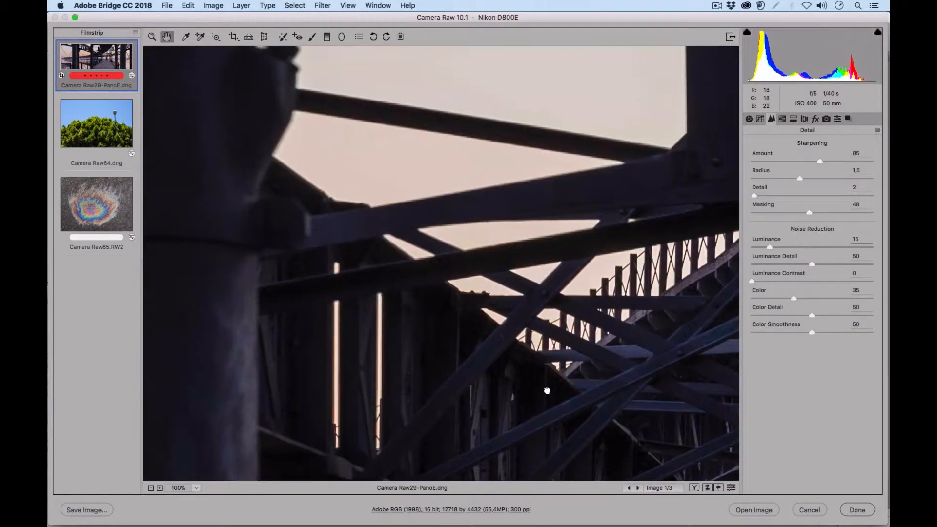
drag(502, 354, 460, 313)
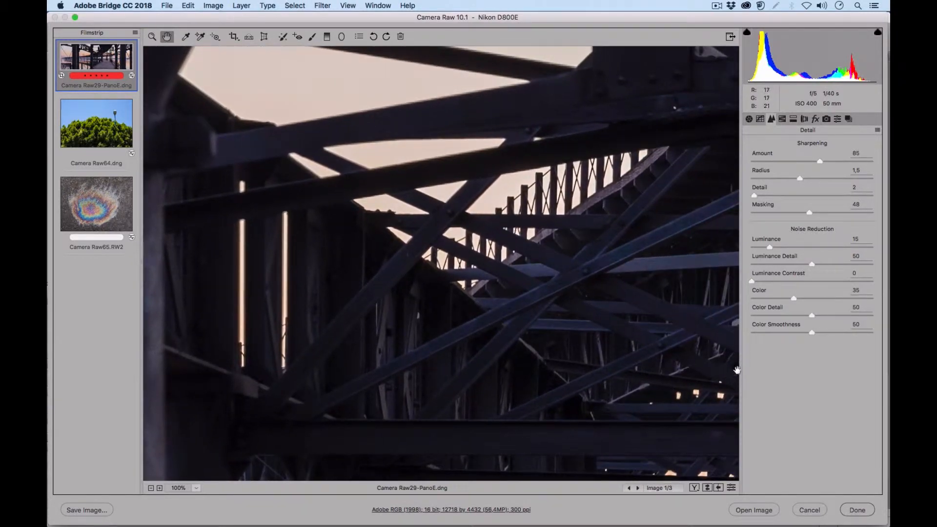
click(693, 488)
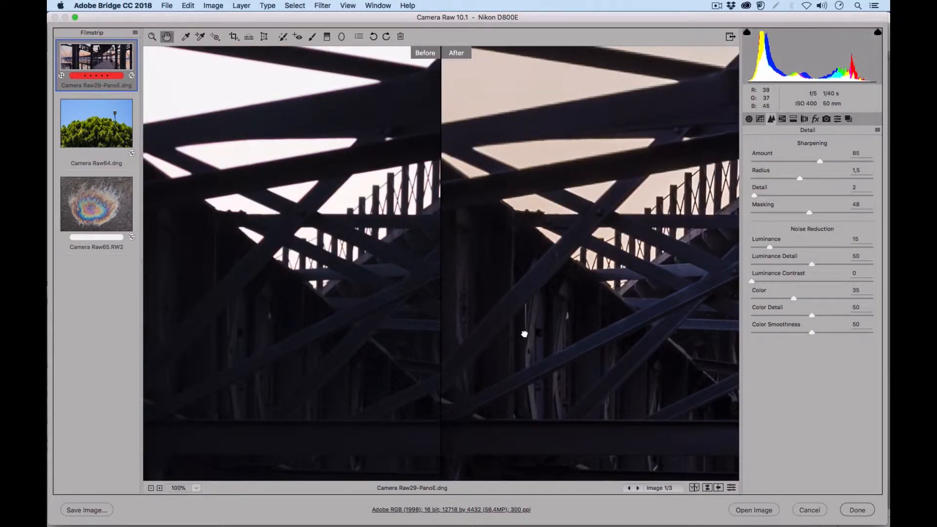
drag(524, 334, 448, 341)
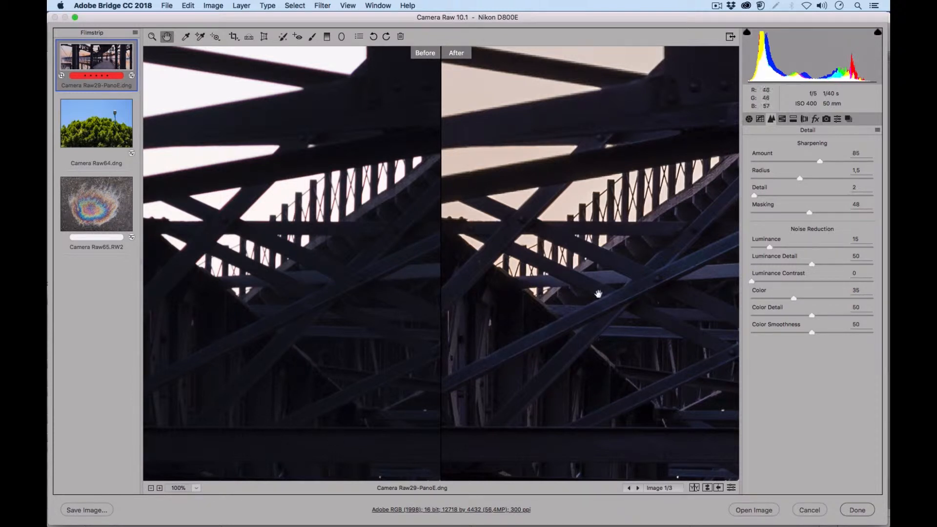
Step: Save the panorama's current settings as a snapshot named "Revelada y enfocada"
click(848, 120)
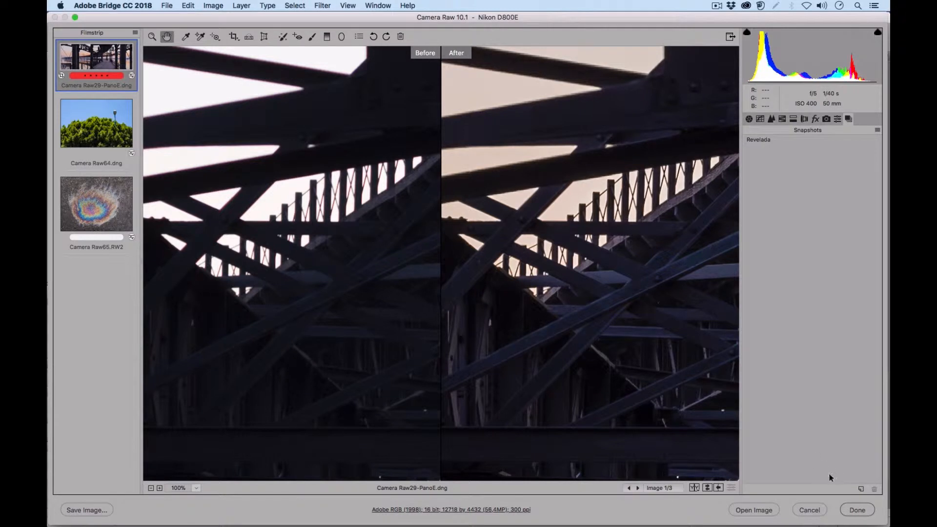
click(861, 489)
text(Revelada y enfocada)
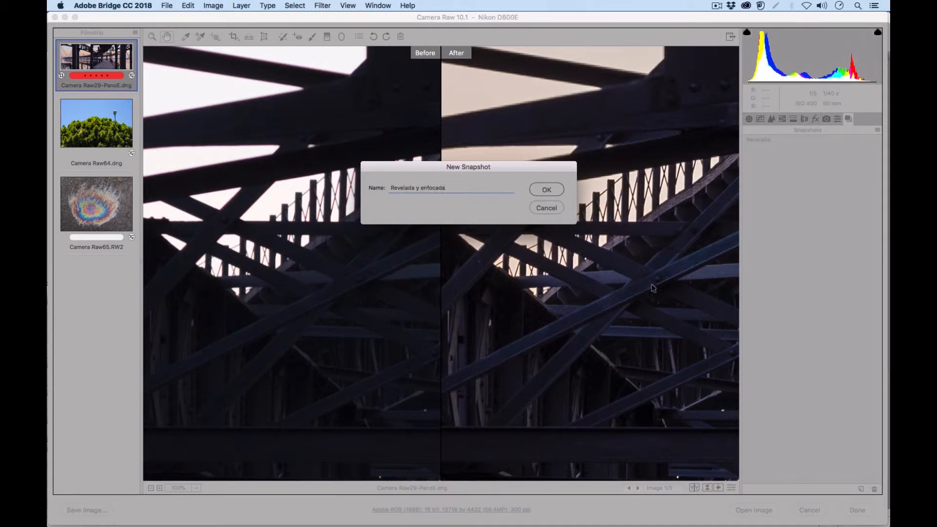
click(546, 190)
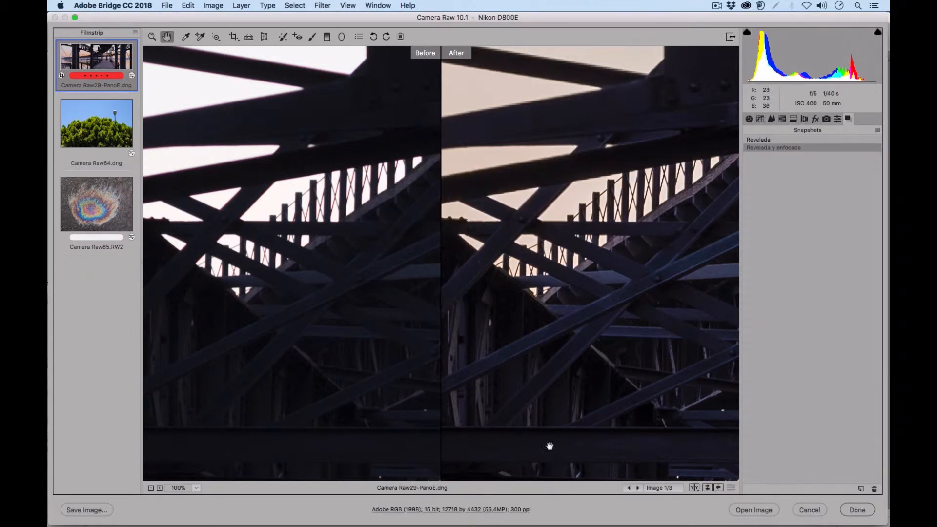
Step: Return to the single-image view and compare the "Revelada" and "Revelada y enfocada" snapshots, leaving the latter applied
click(693, 487)
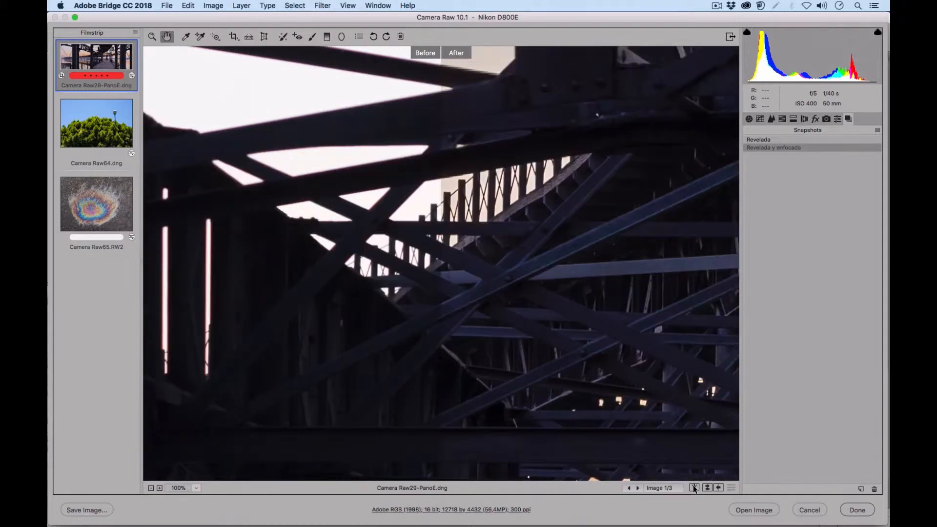
click(694, 488)
click(694, 488)
click(693, 488)
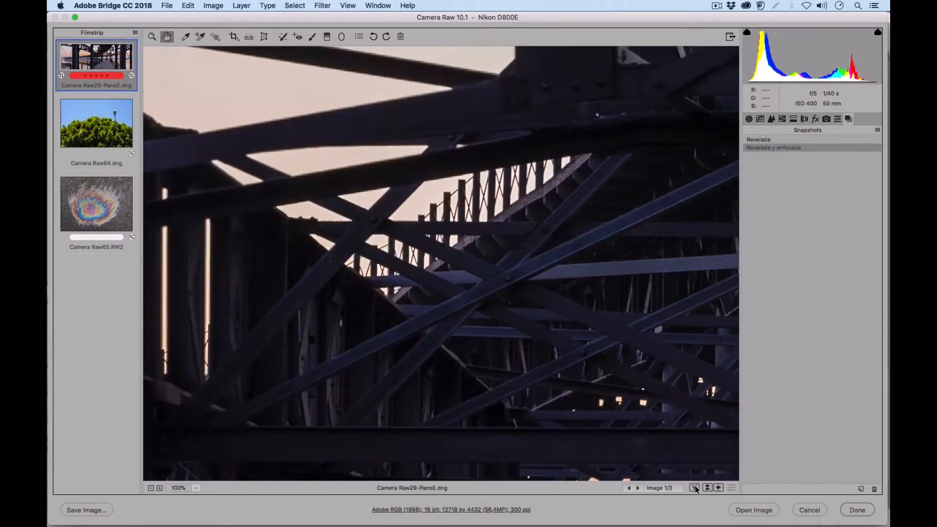
click(775, 140)
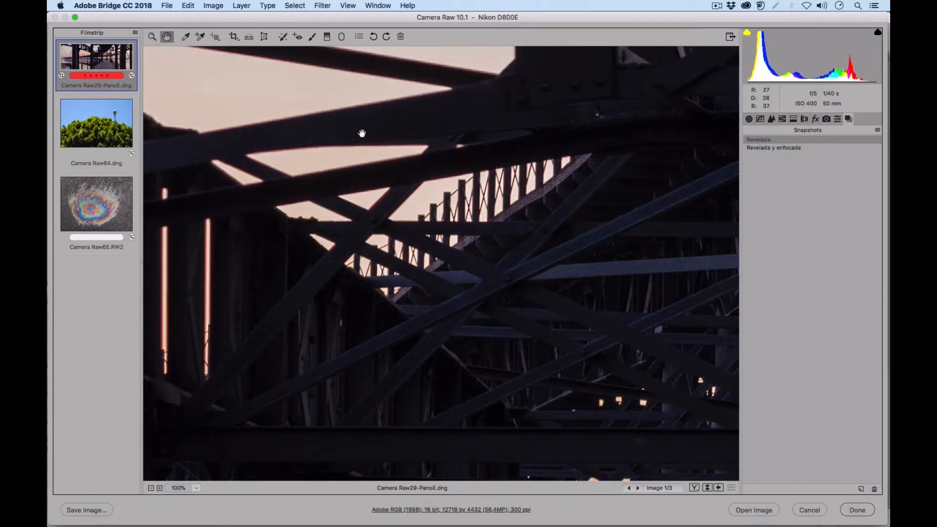
click(765, 147)
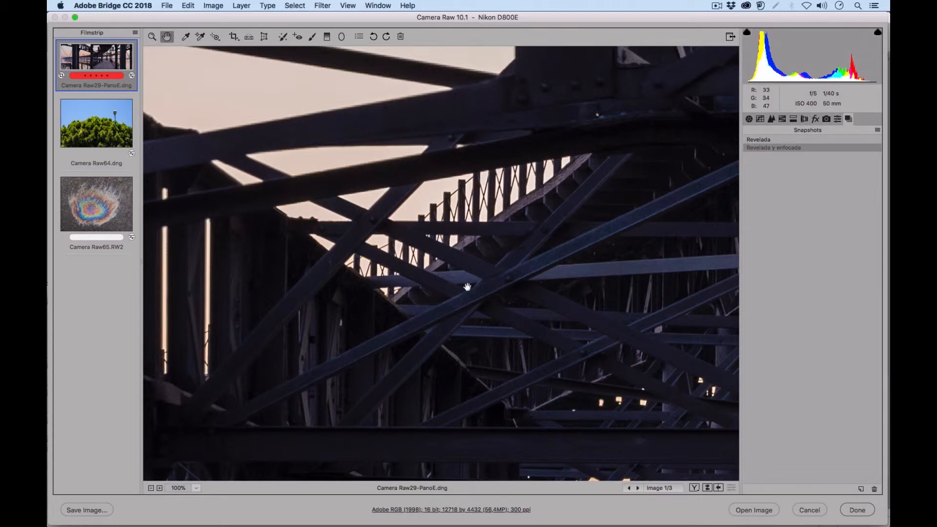
Step: Review the panorama's Basic and Detail settings with the whole image fitted in view
click(749, 120)
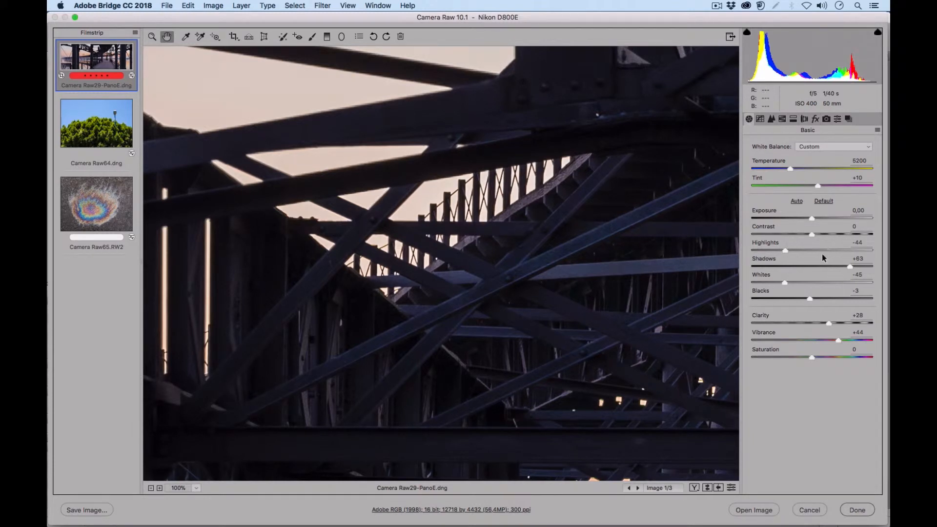
click(197, 488)
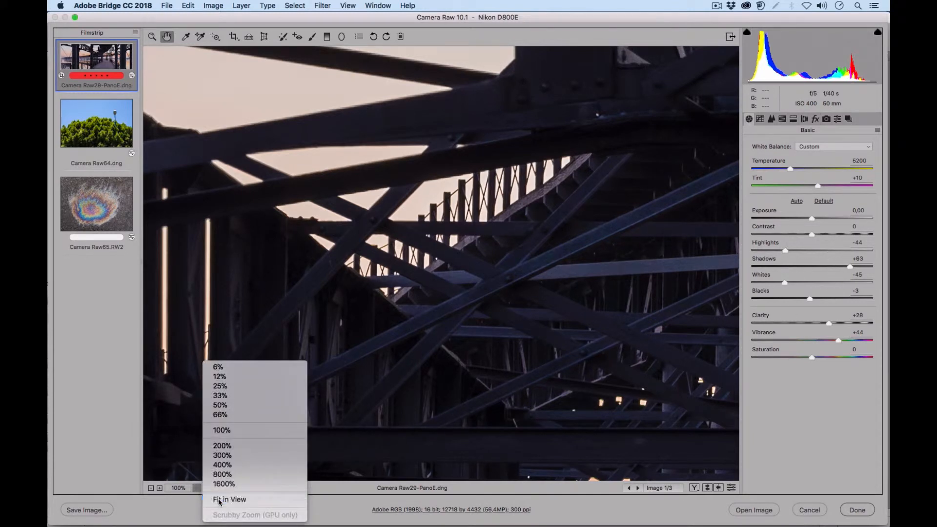
click(216, 497)
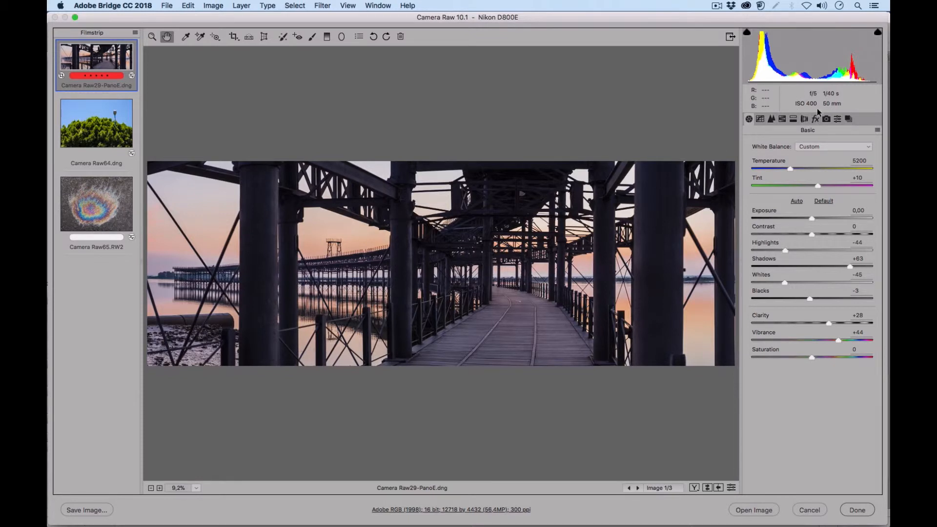
click(771, 120)
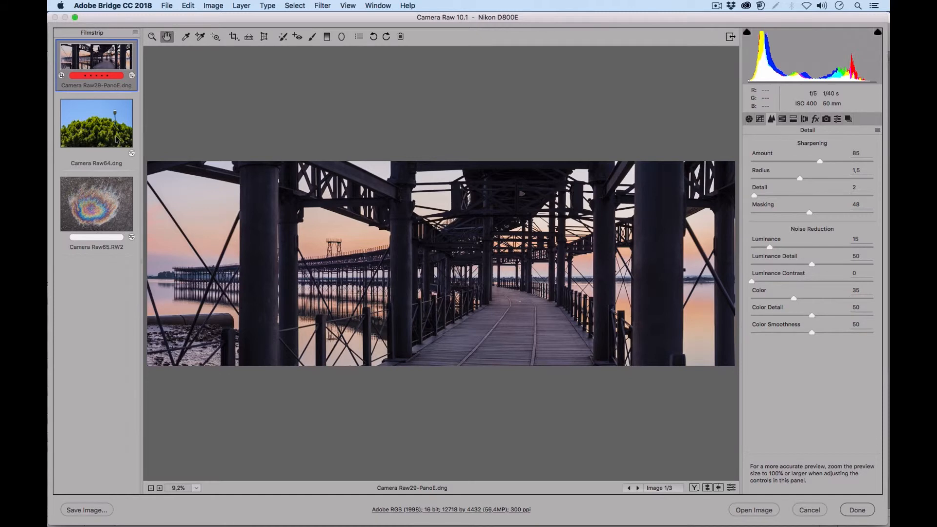
Step: Review the Detail settings across the tree, oil stain and panorama photos, ending on the oil stain photo
click(127, 155)
click(113, 203)
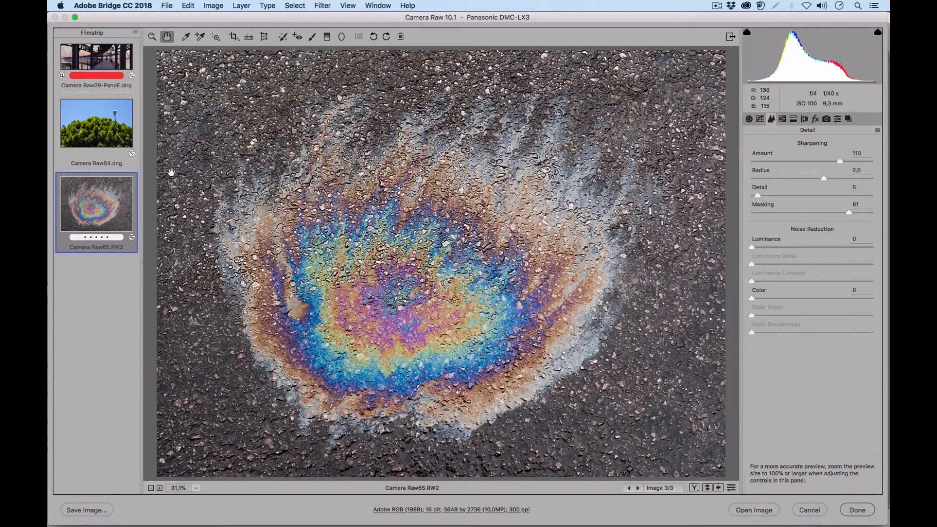
click(110, 130)
click(113, 76)
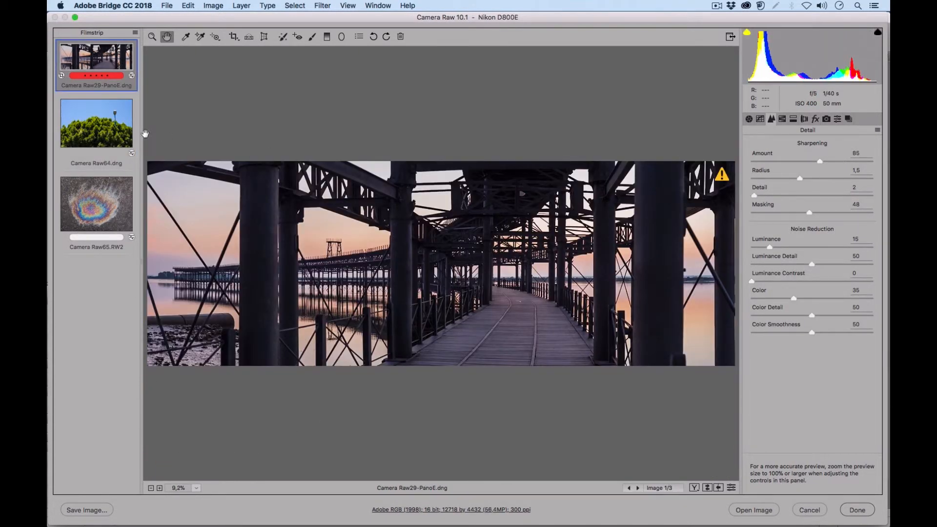
click(123, 129)
click(117, 194)
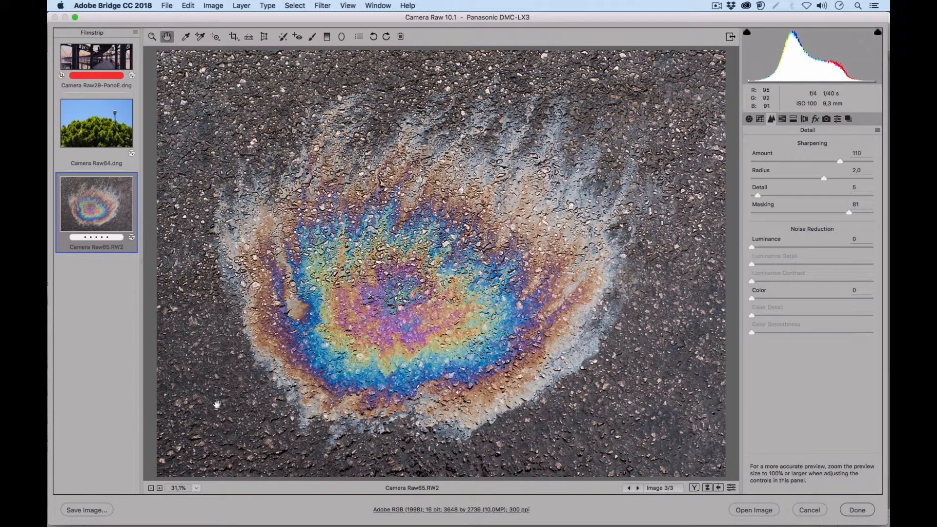
Step: Open the oil stain photo's save options and try output sharpening for Glossy Paper with the Amount at Low
click(87, 510)
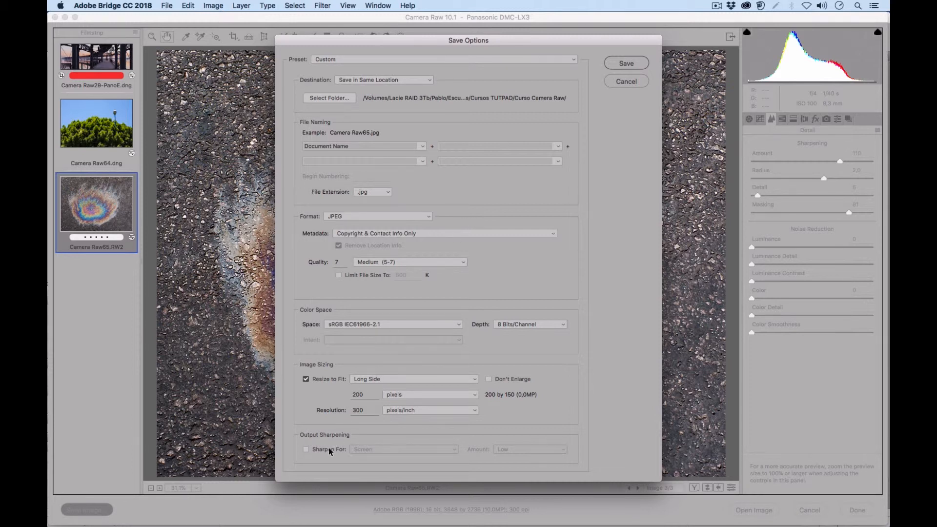
click(306, 449)
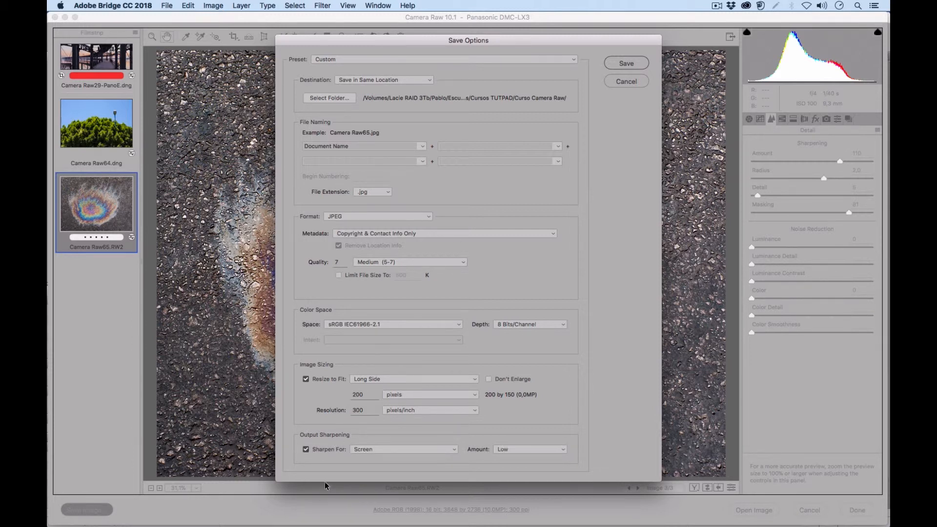
click(438, 450)
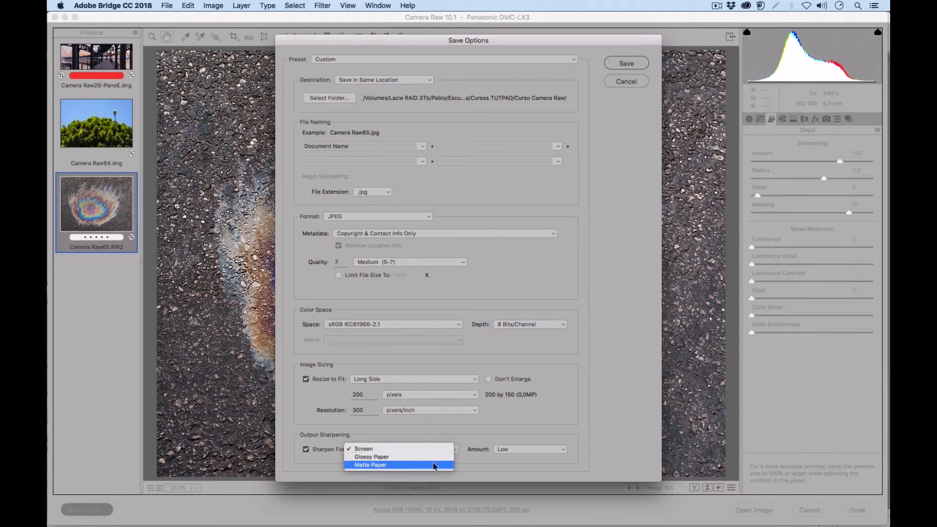
click(433, 457)
click(531, 450)
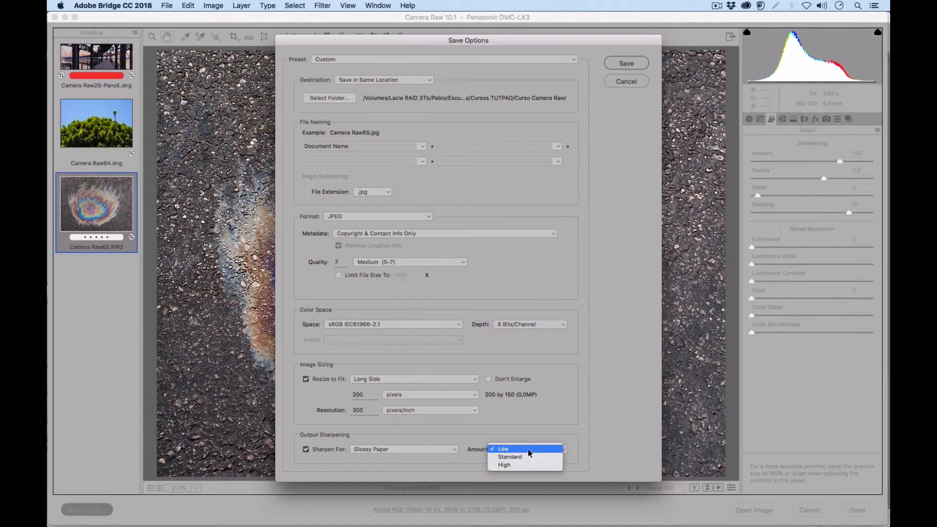
click(529, 455)
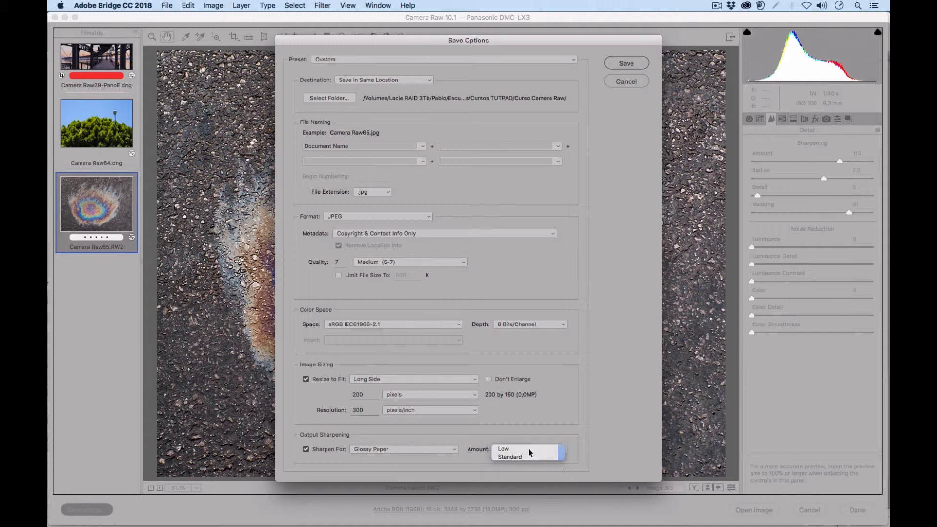
Step: Turn output sharpening off, move the save options aside to view the Detail sliders, and cancel the save
click(306, 450)
drag(599, 40, 331, 249)
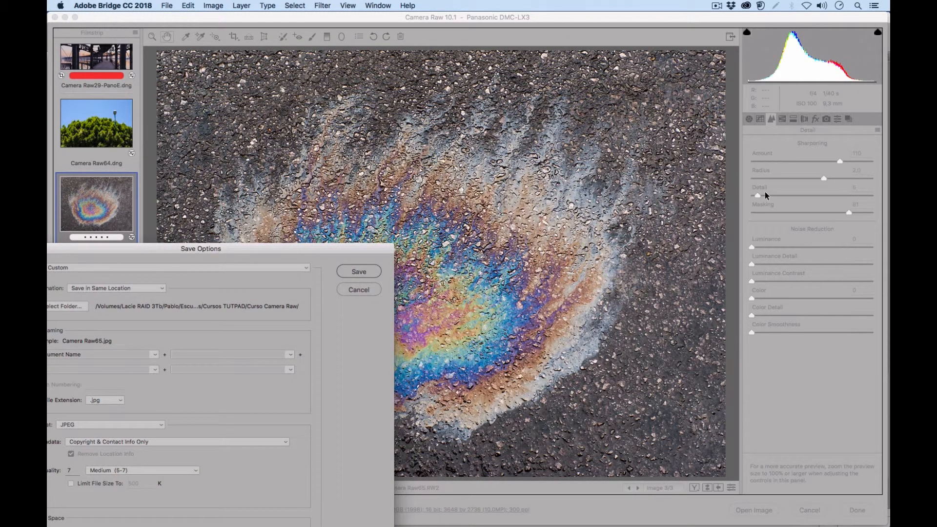
drag(348, 252, 349, 40)
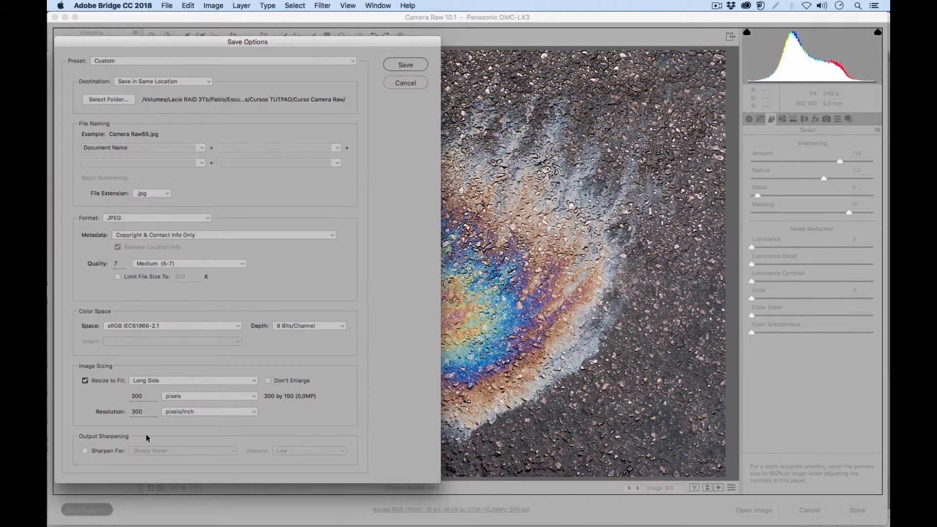
click(405, 82)
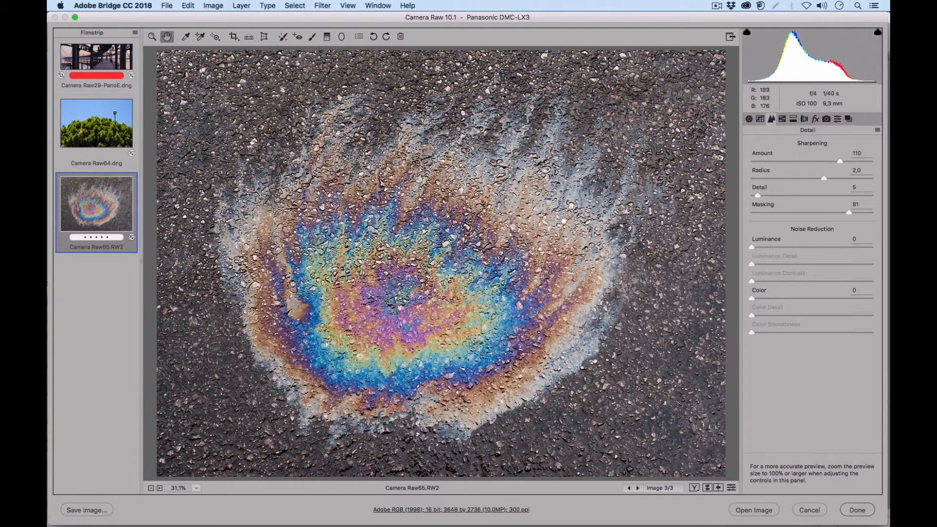